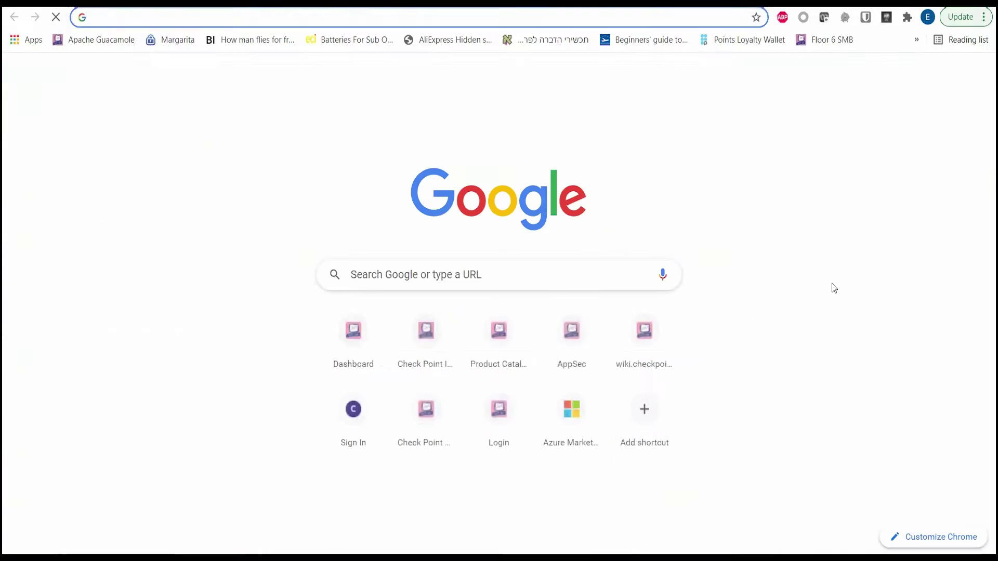
- Open the Acme Power web app at 20.86.161.196/user-app and sign in
key("Return")
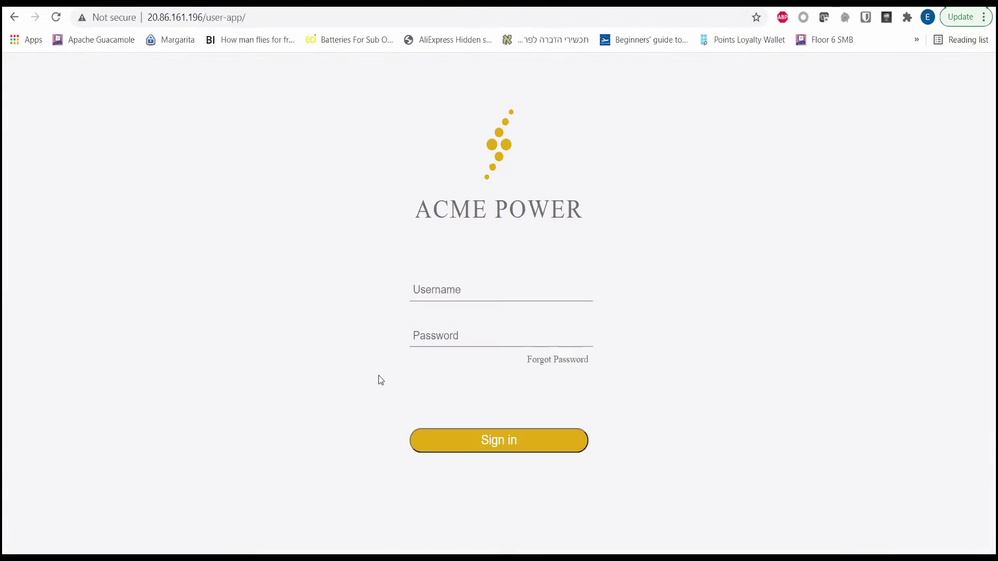
left_click(489, 450)
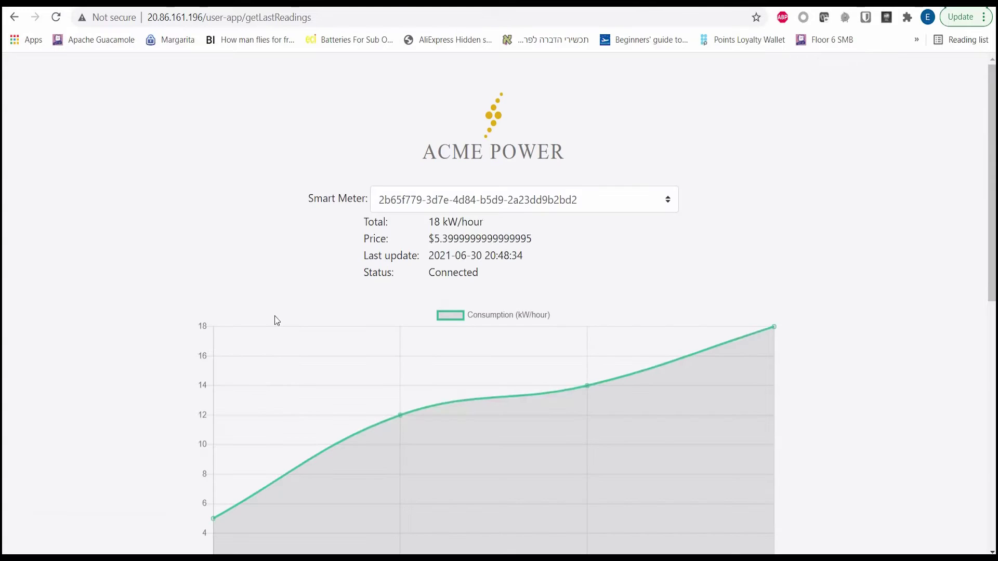
- Review the smart meter's consumption and yearly charts, and compare them with the Acme Power Smart Meter simulator window
scroll(277, 321, "down", 5)
scroll(275, 317, "up", 3)
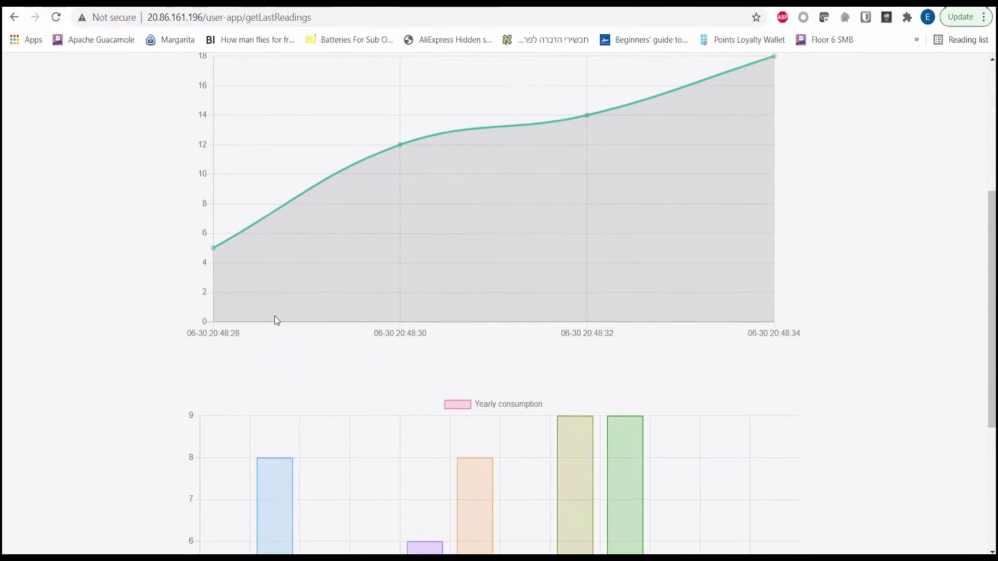
scroll(274, 316, "up", 1)
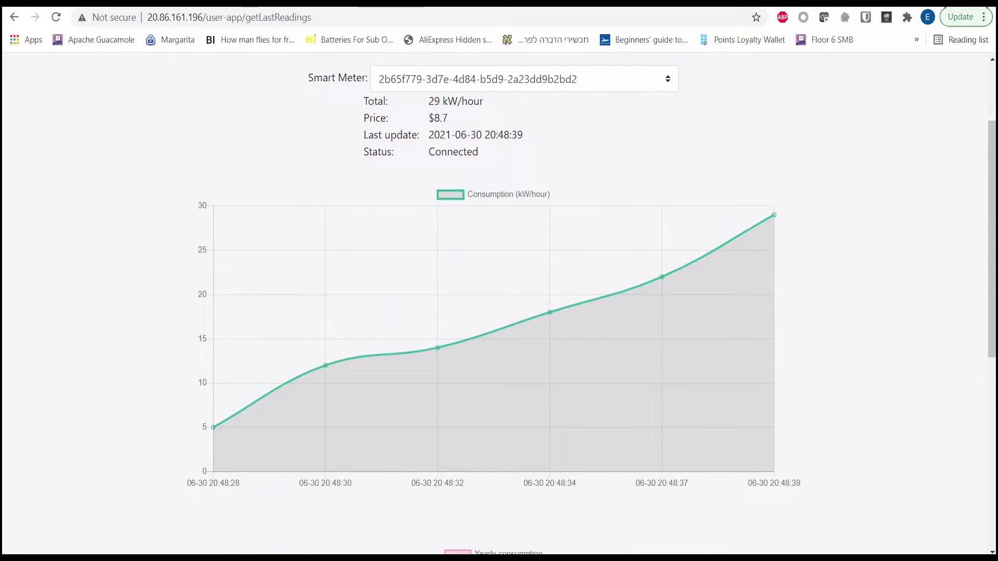
key("alt+Tab")
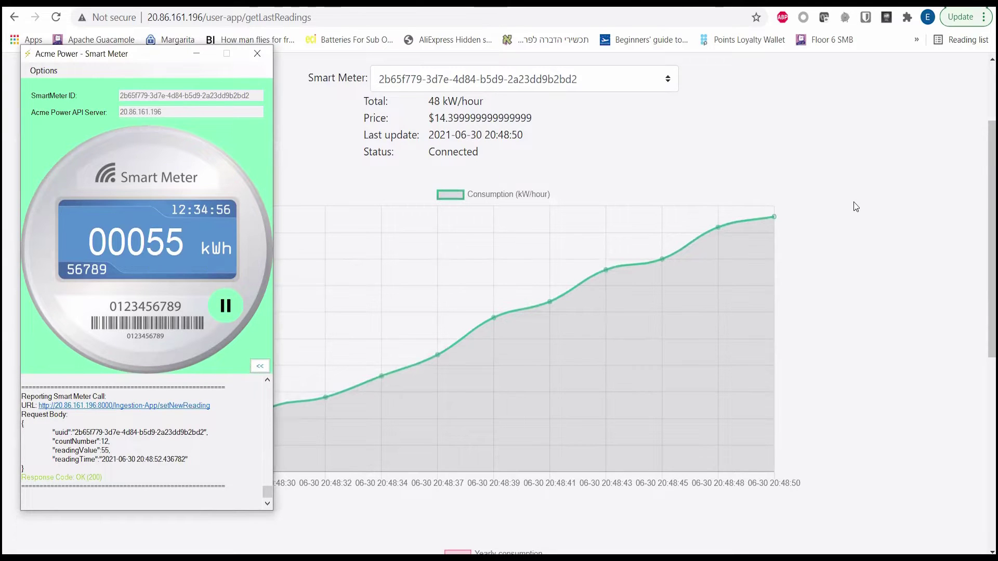
key("alt+Tab")
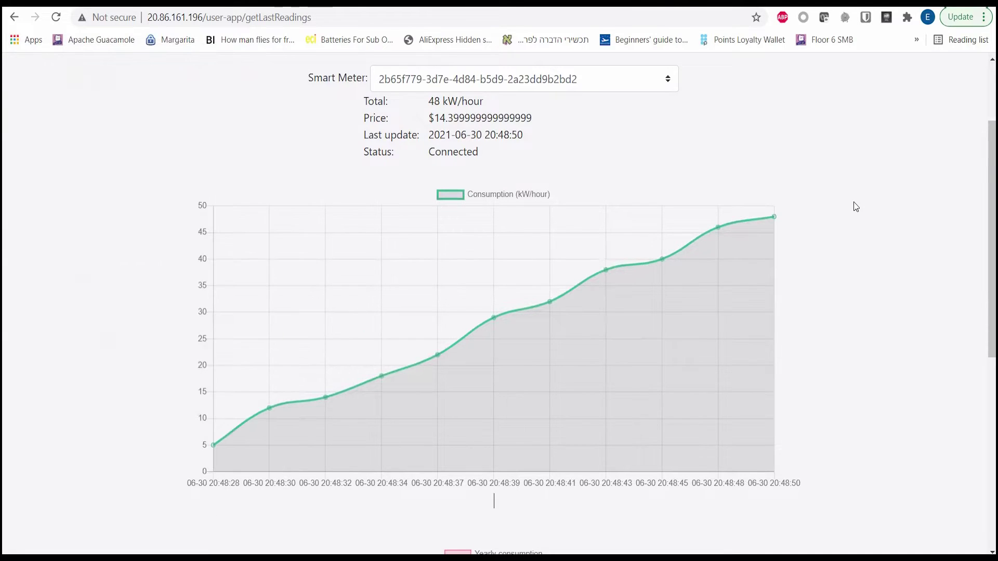
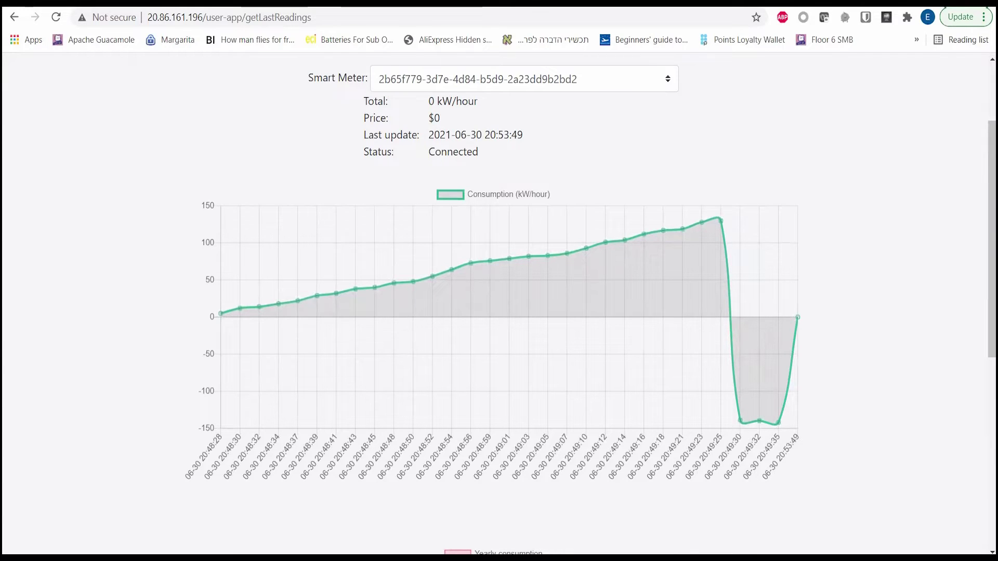
- Open portal.checkpoint.com in a new browser tab and go to the Cloud section of Infinity Policy
key("ctrl+t")
type("portal")
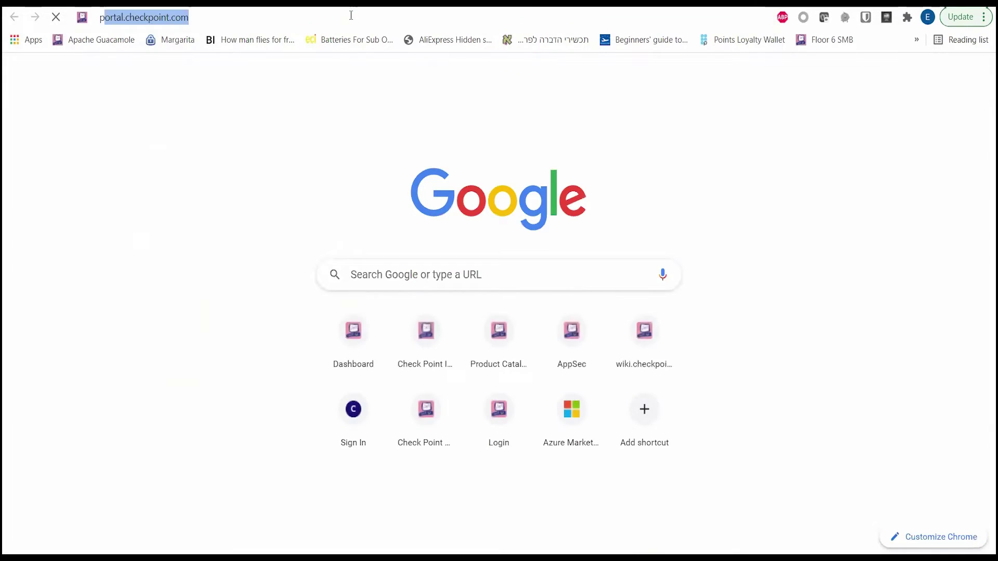
key("Return")
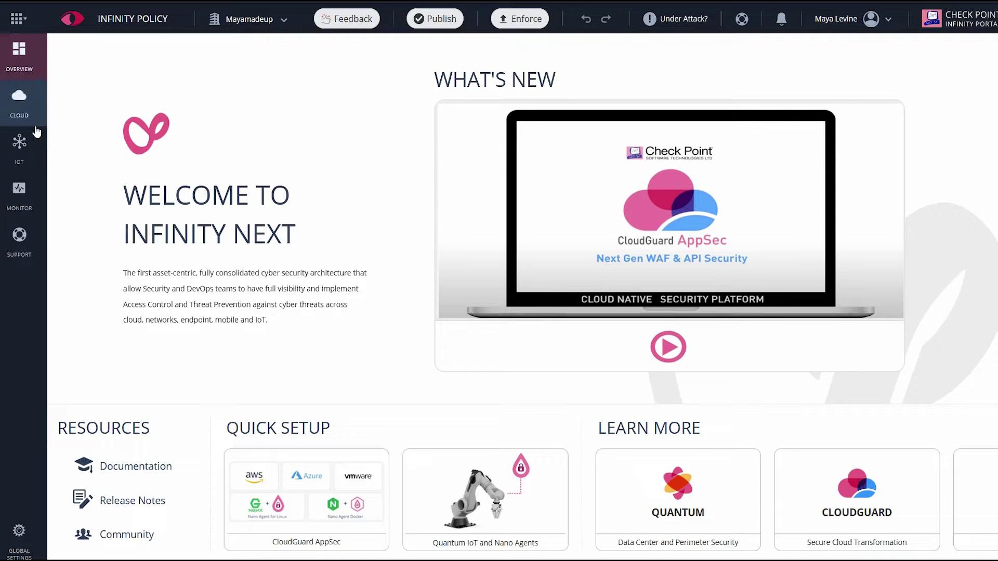
left_click(21, 117)
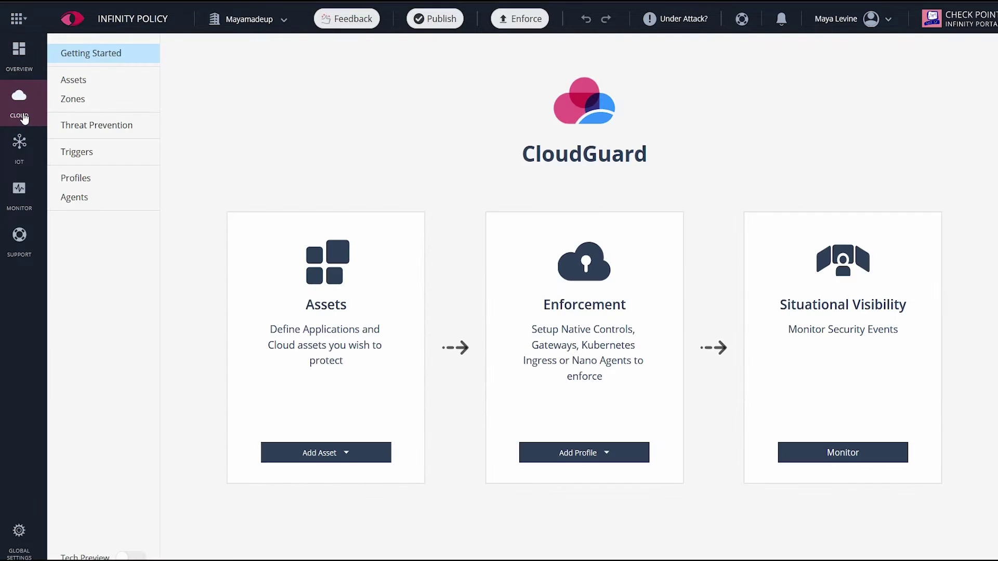
left_click(322, 453)
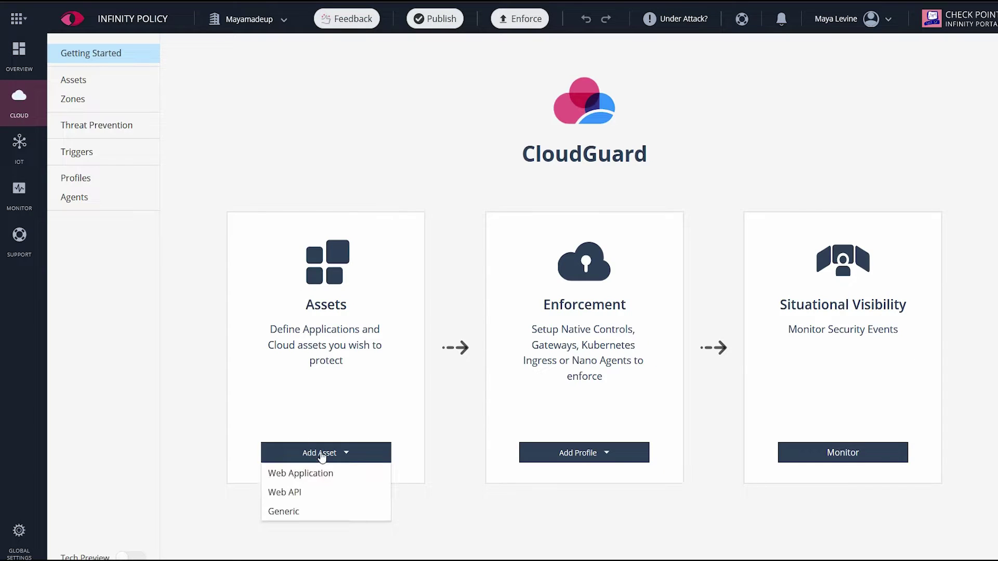
left_click(323, 474)
type("Ac")
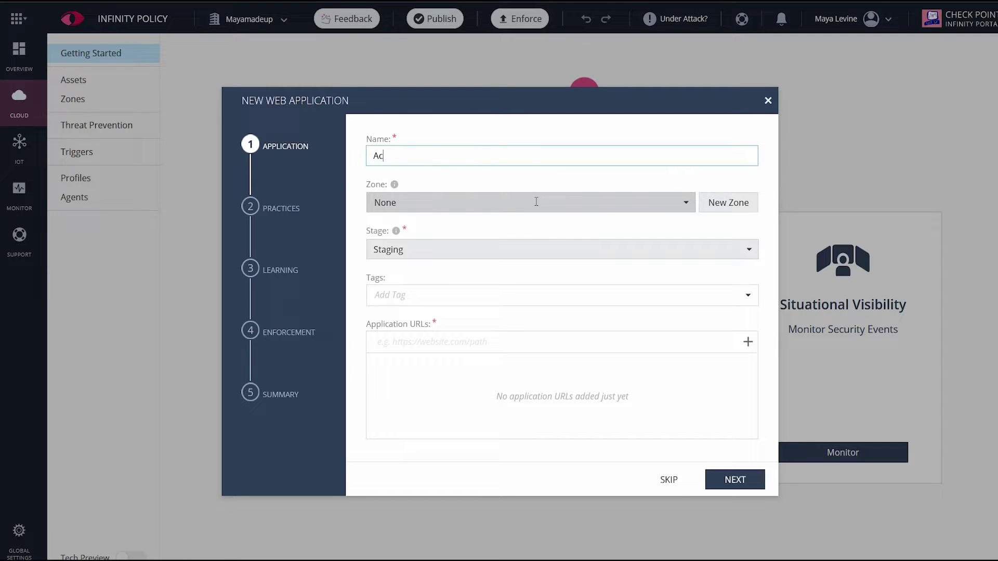
type("emnme Power App")
left_click(500, 249)
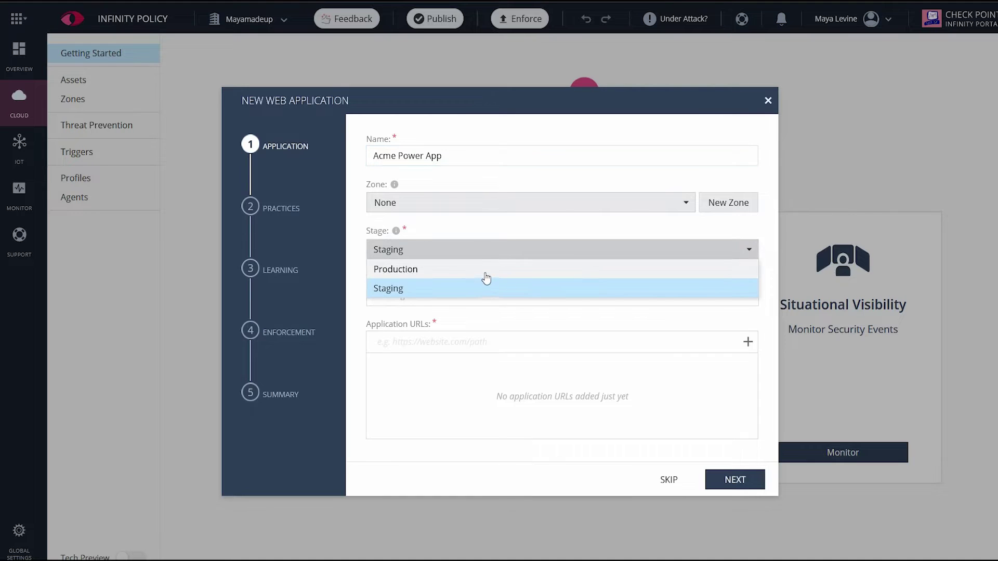
left_click(486, 269)
type("http://20.86.161.196/user-app")
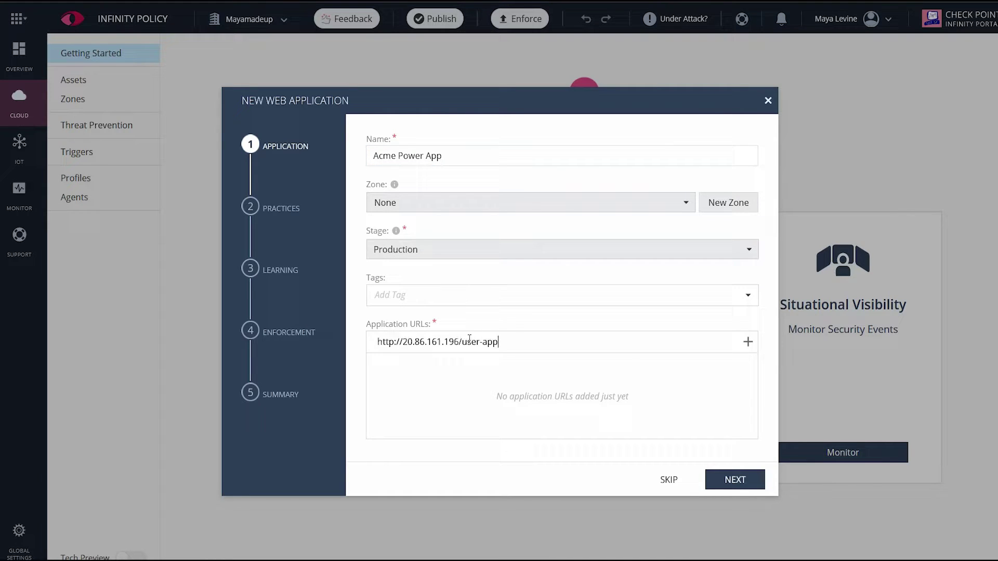
left_click(748, 341)
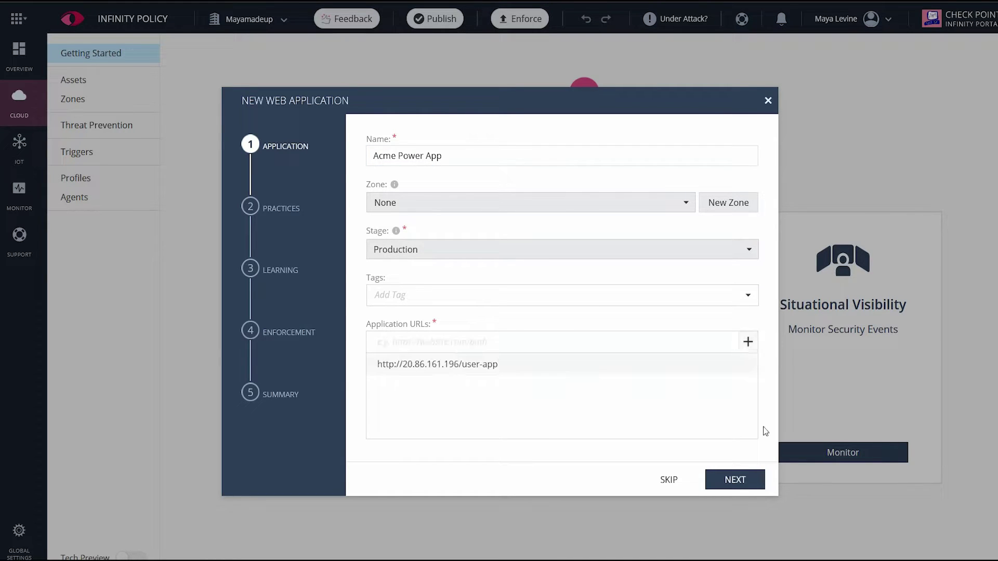
left_click(735, 479)
- Set Web Application Security Best Practice to Prevent, keep Web Attack Mitigation As Top Level, disable Intrusion Prevention, and accept the default learning settings
left_click(717, 187)
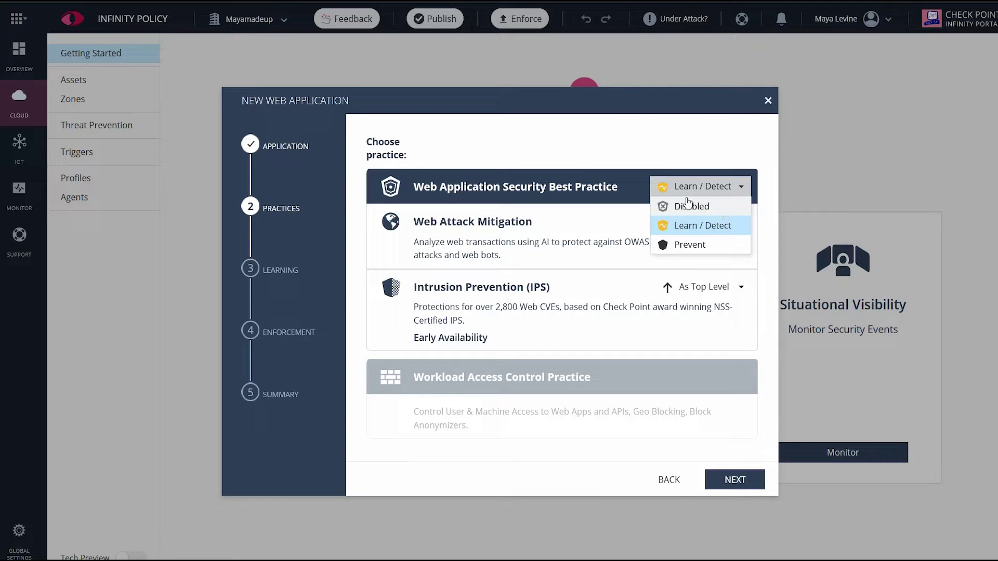
left_click(708, 244)
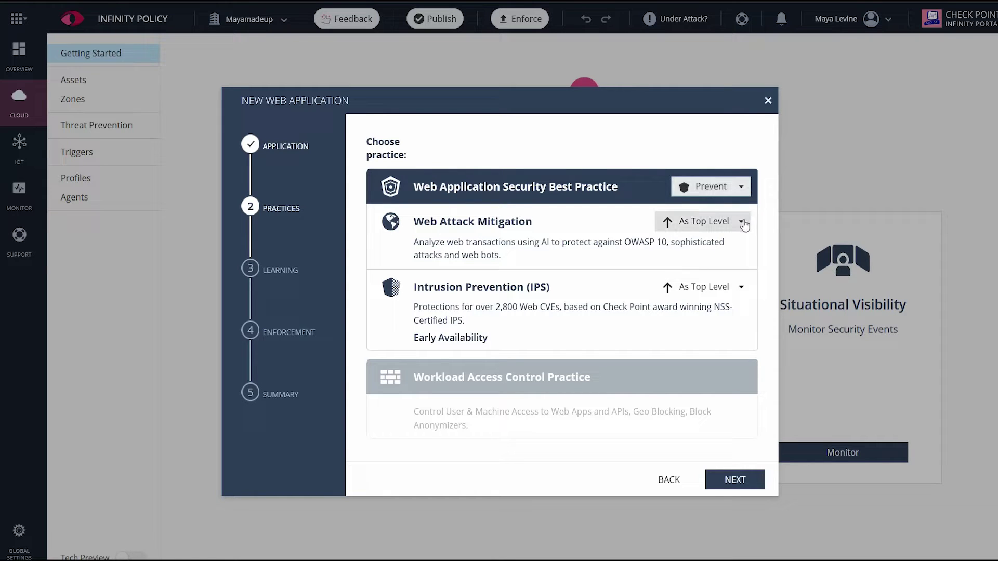
left_click(742, 222)
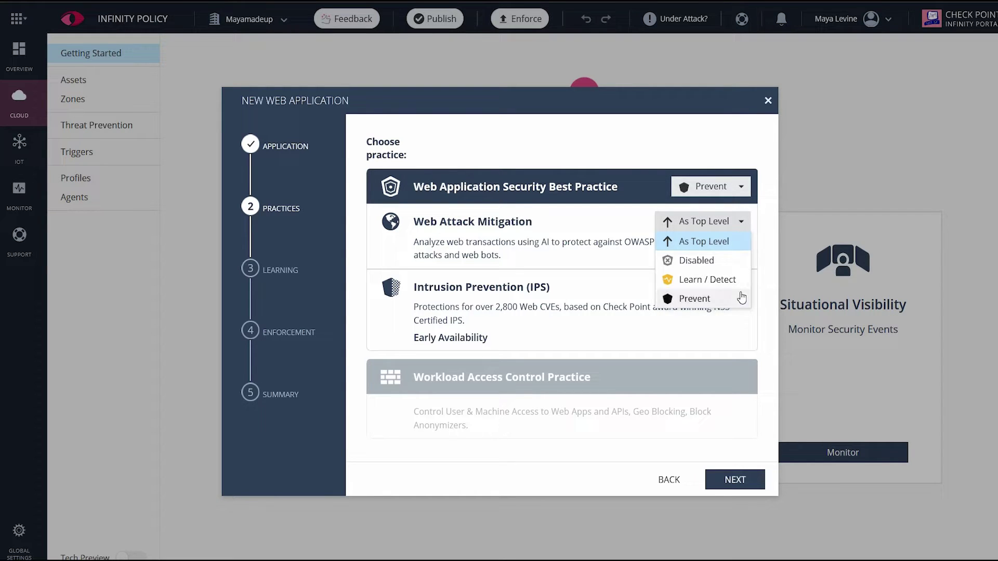
left_click(735, 242)
left_click(738, 289)
left_click(708, 327)
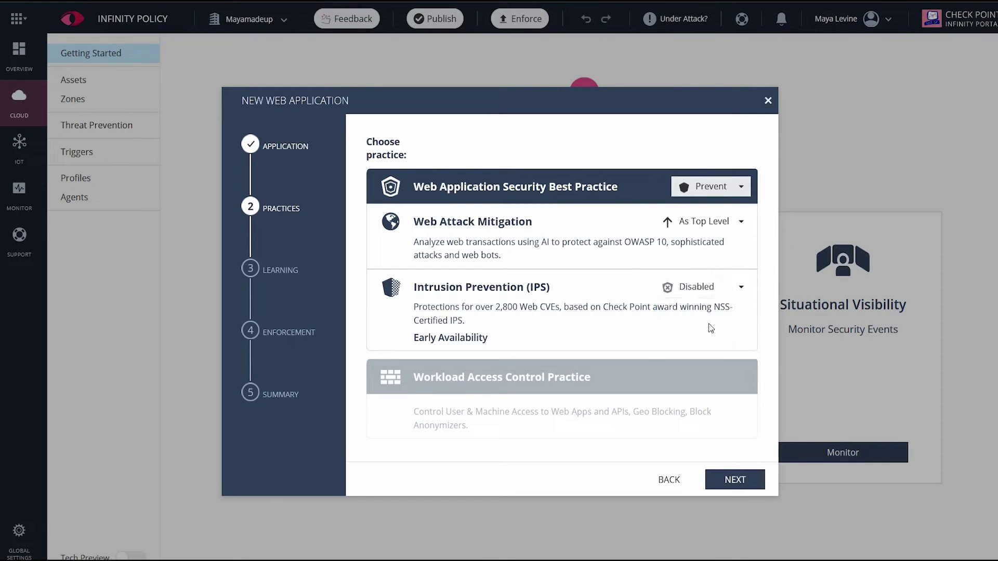
left_click(736, 480)
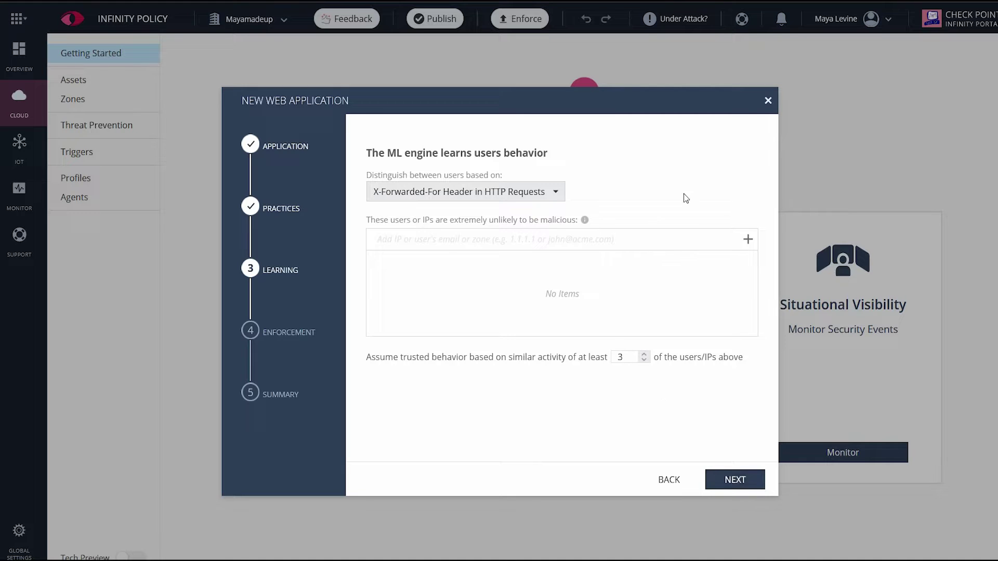
left_click(754, 479)
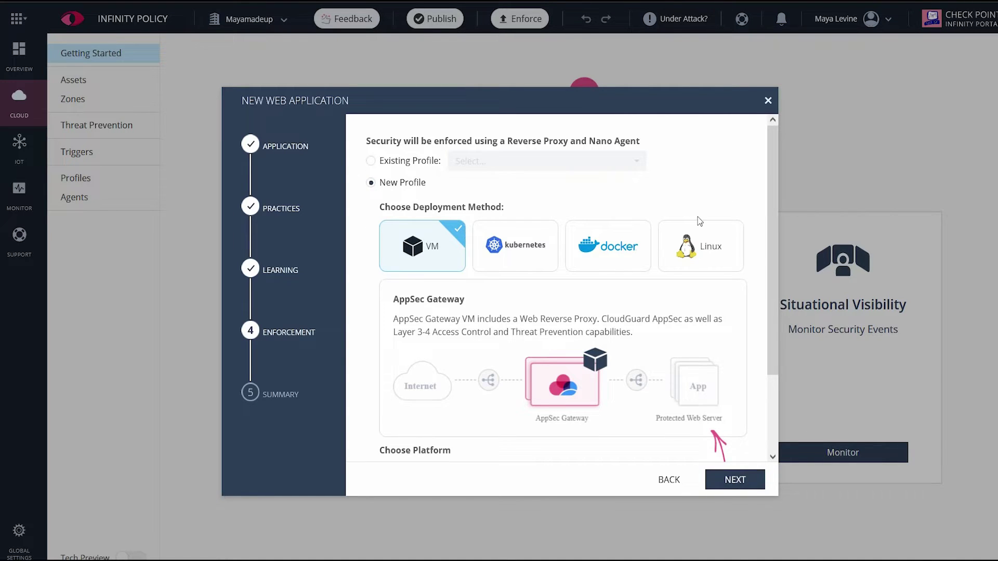
scroll(670, 352, "down", 2)
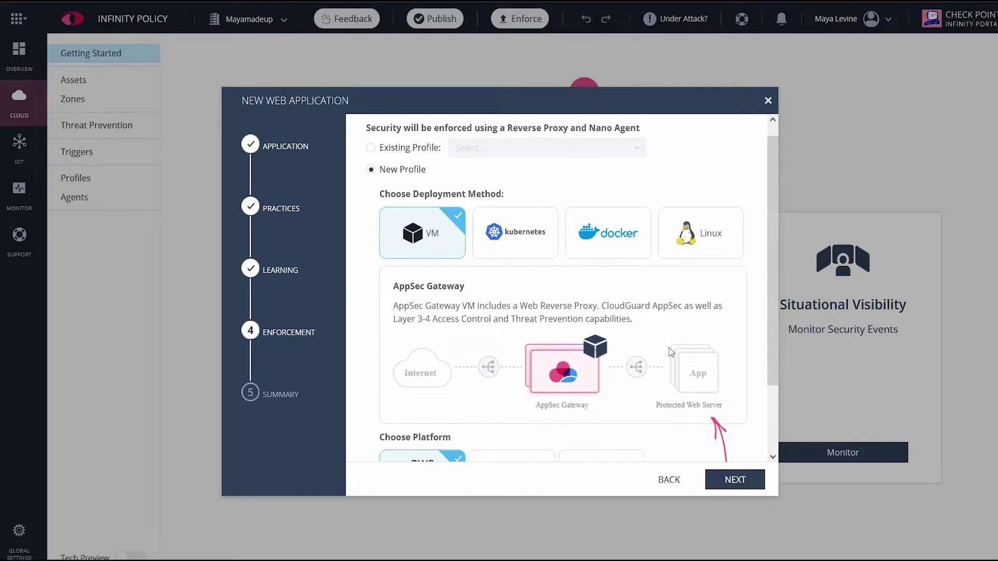
scroll(671, 353, "down", 2)
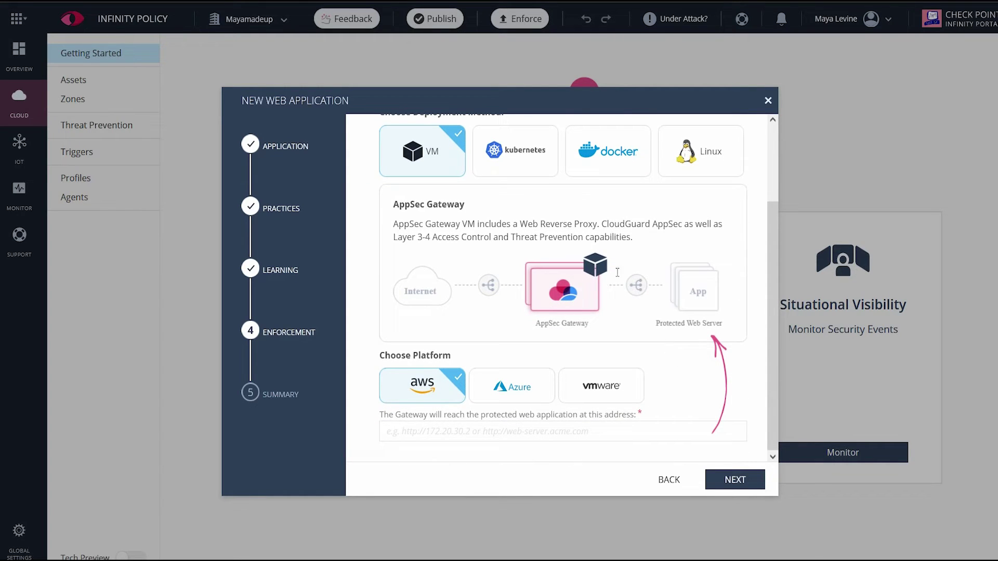
left_click(521, 397)
left_click(449, 432)
type("10.")
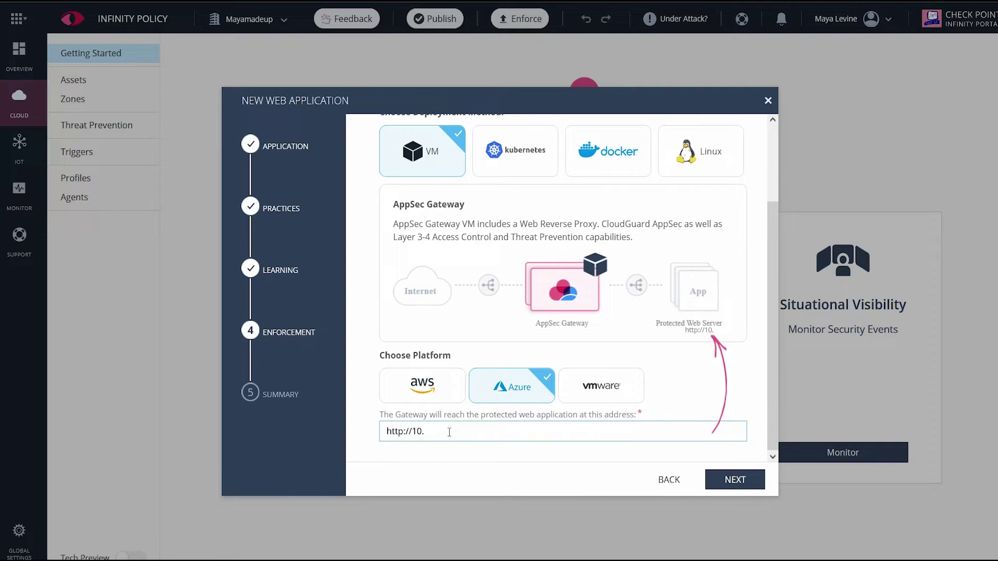
type("2.0.4")
left_click(738, 478)
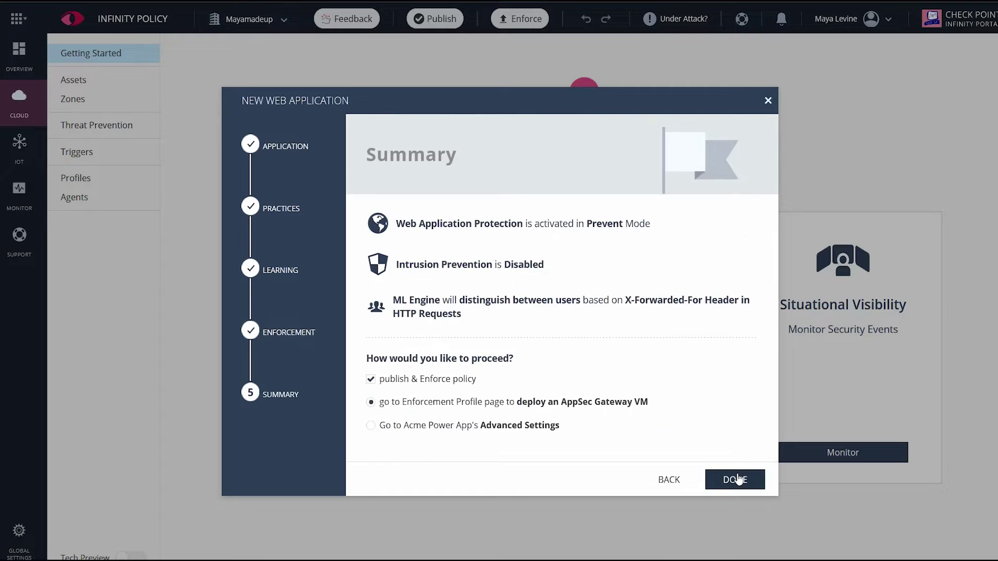
left_click(737, 481)
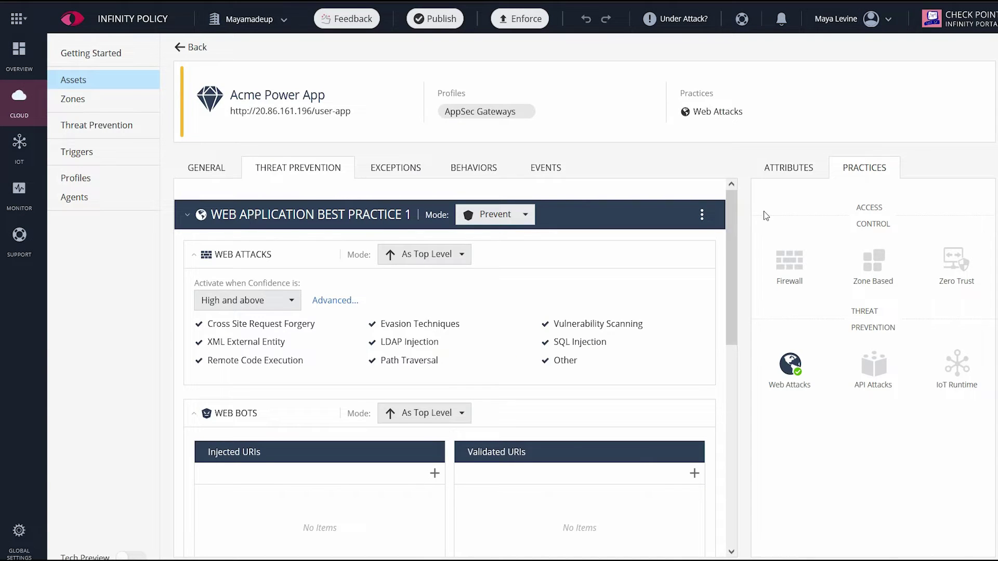
left_click_drag(731, 257, 735, 198)
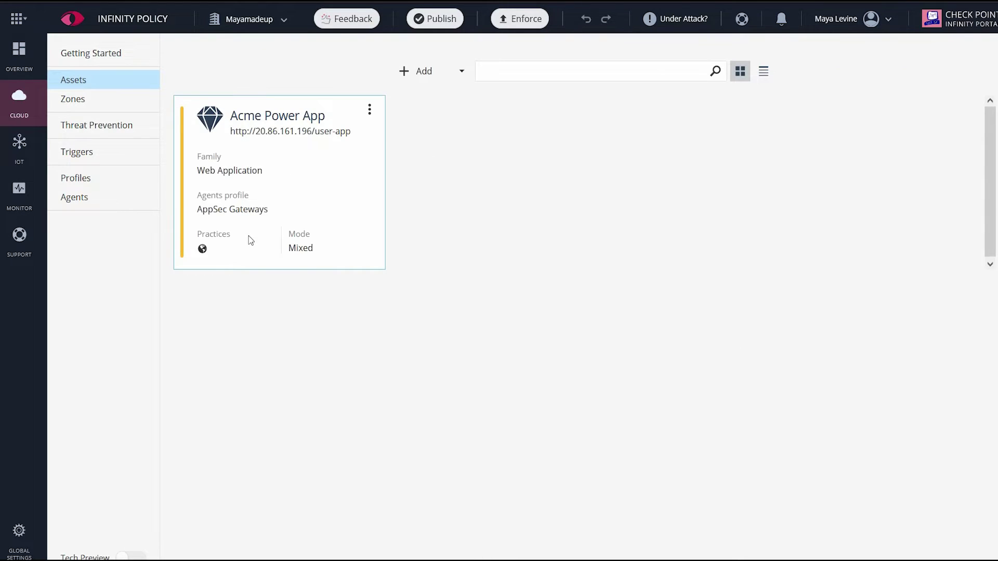
left_click(424, 75)
left_click(435, 115)
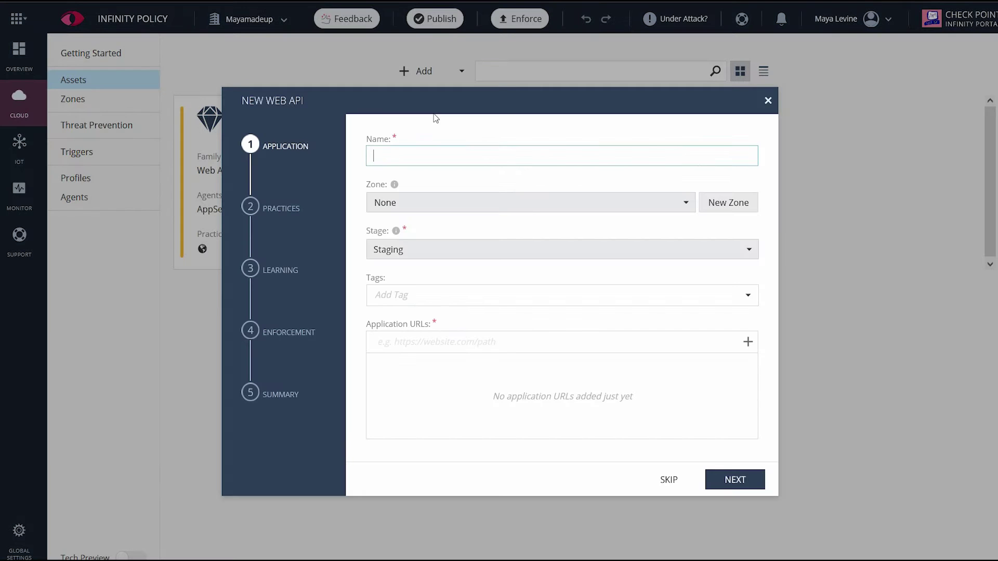
type("Acme Power API")
left_click(468, 249)
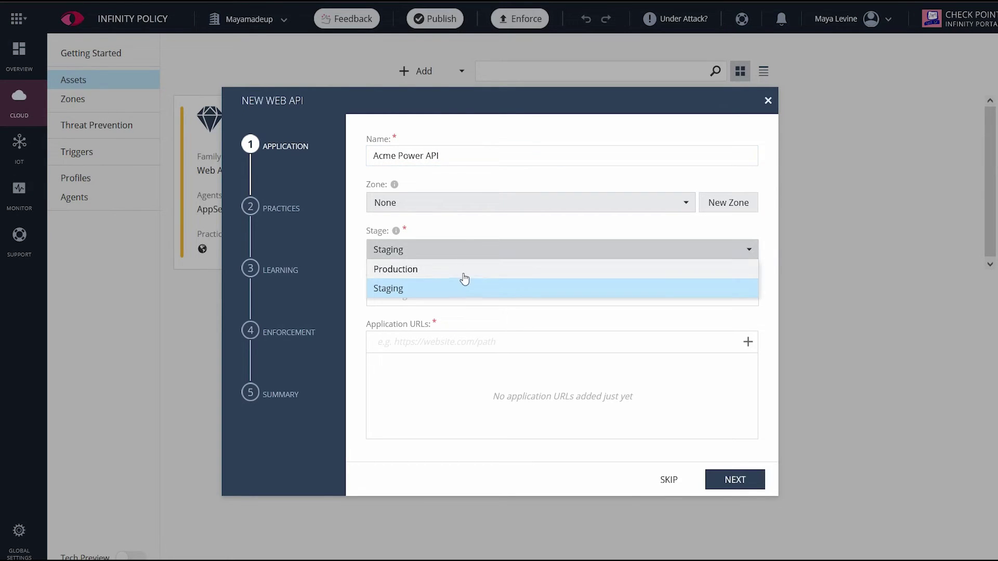
left_click(463, 270)
left_click(424, 343)
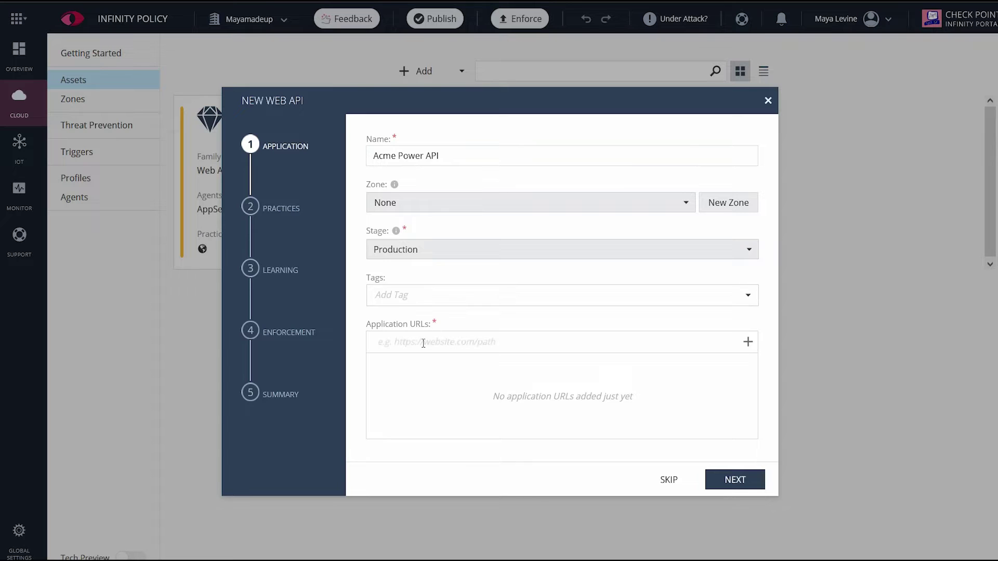
type("http://20.86.161.196/ingestion-app")
key("ctrl+shift+Left")
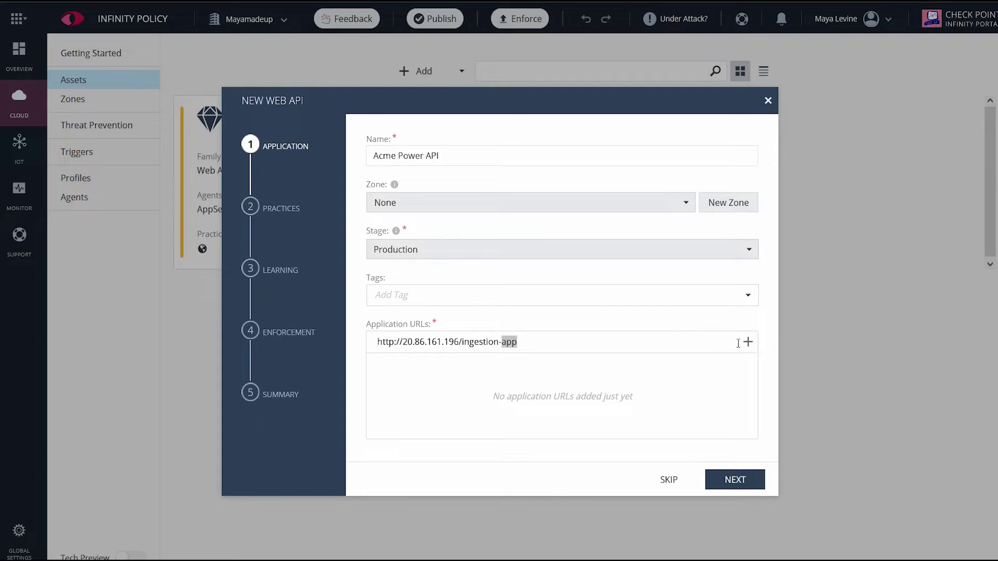
left_click(748, 343)
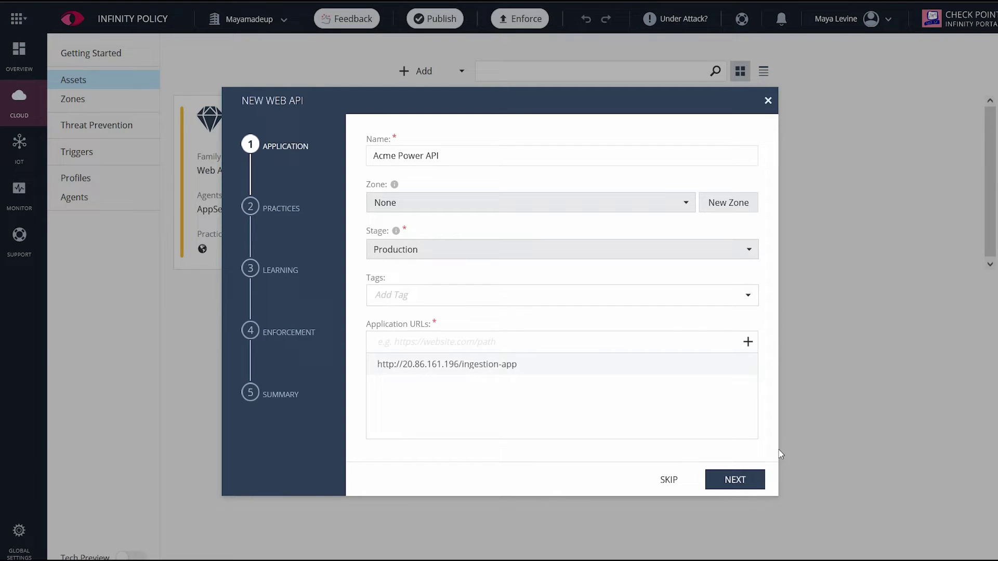
left_click(741, 481)
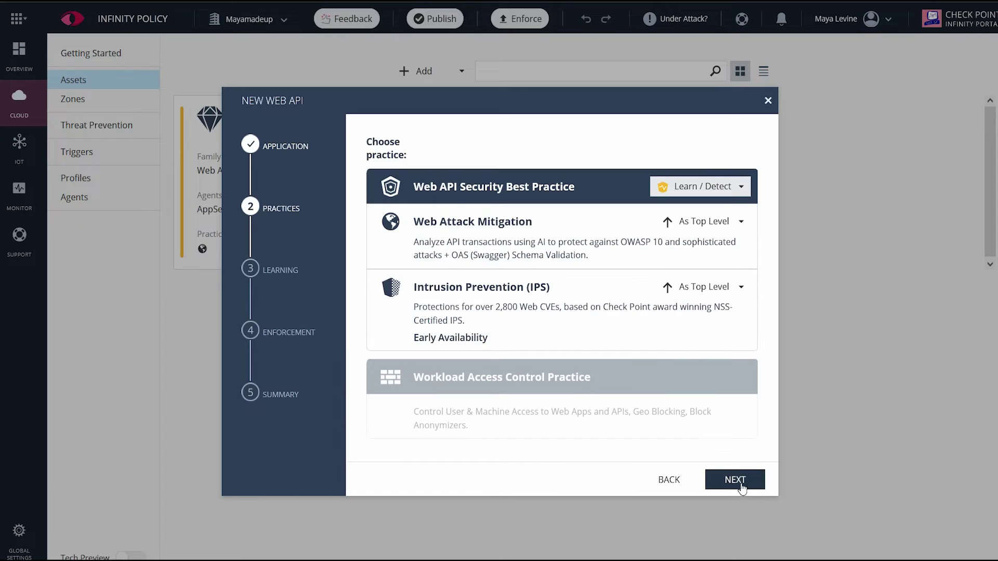
- Set Web API Security Best Practice to Prevent and Intrusion Prevention to Learn / Detect, and accept the default learning settings
left_click(718, 188)
left_click(704, 245)
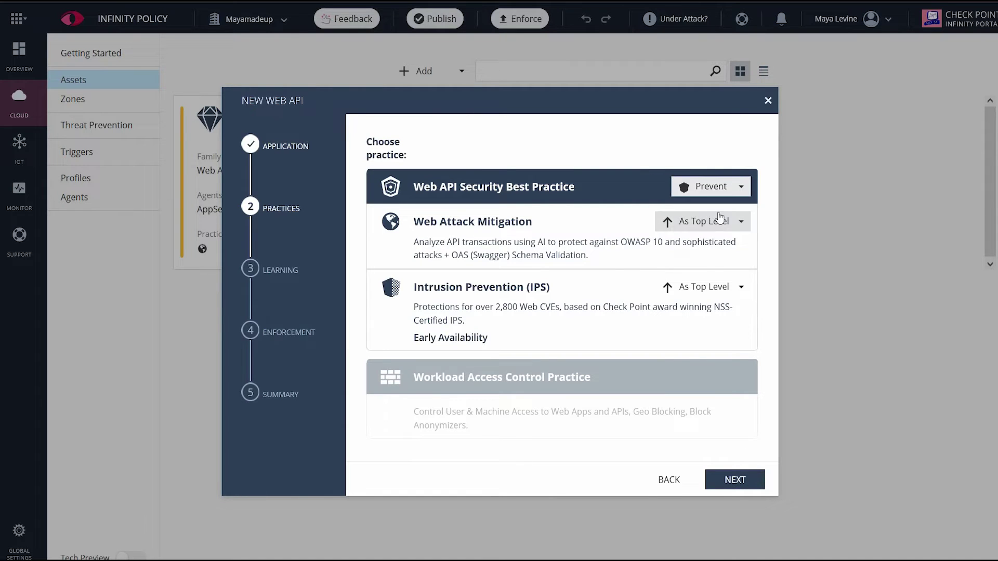
left_click(722, 290)
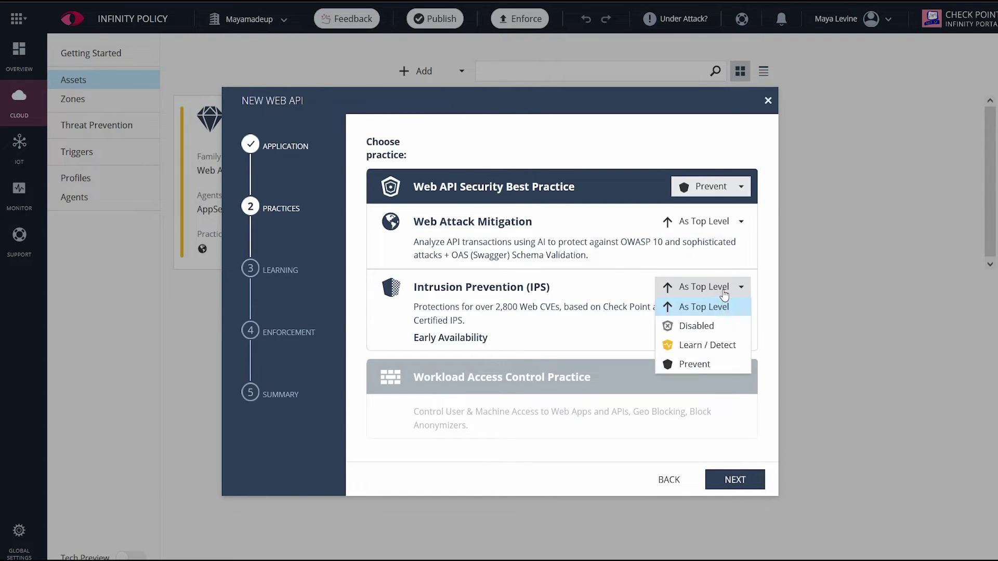
left_click(712, 345)
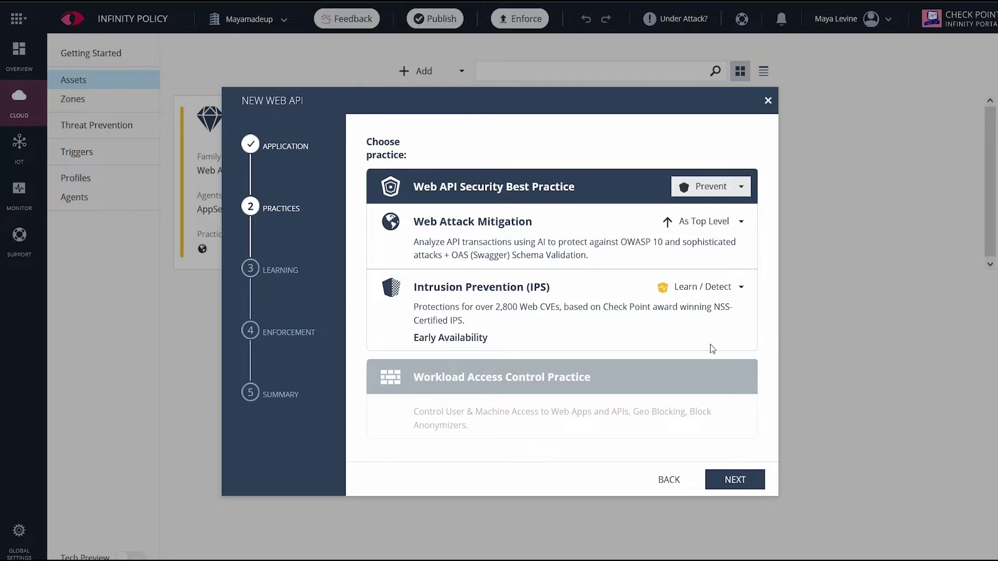
left_click(748, 480)
left_click(740, 482)
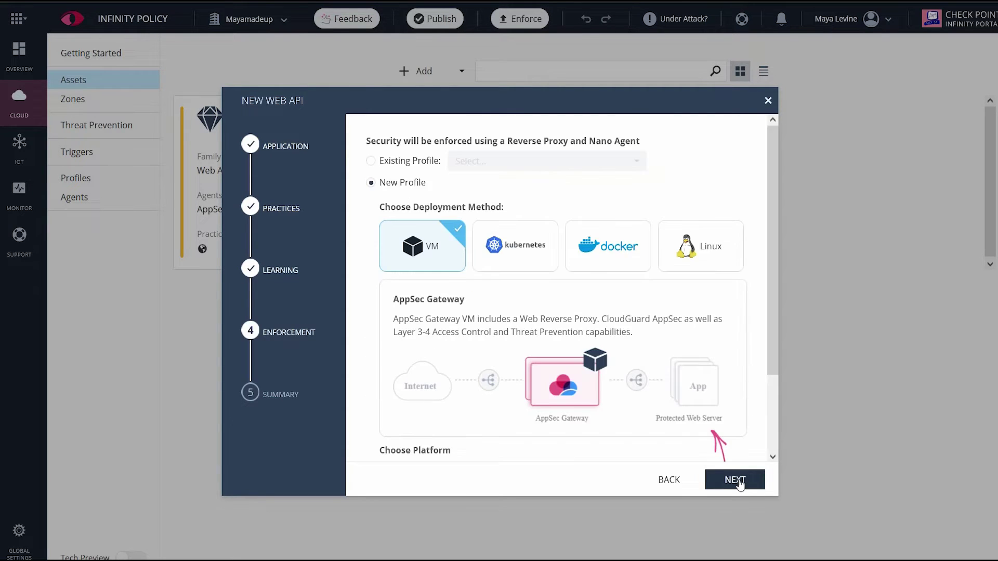
left_click(411, 162)
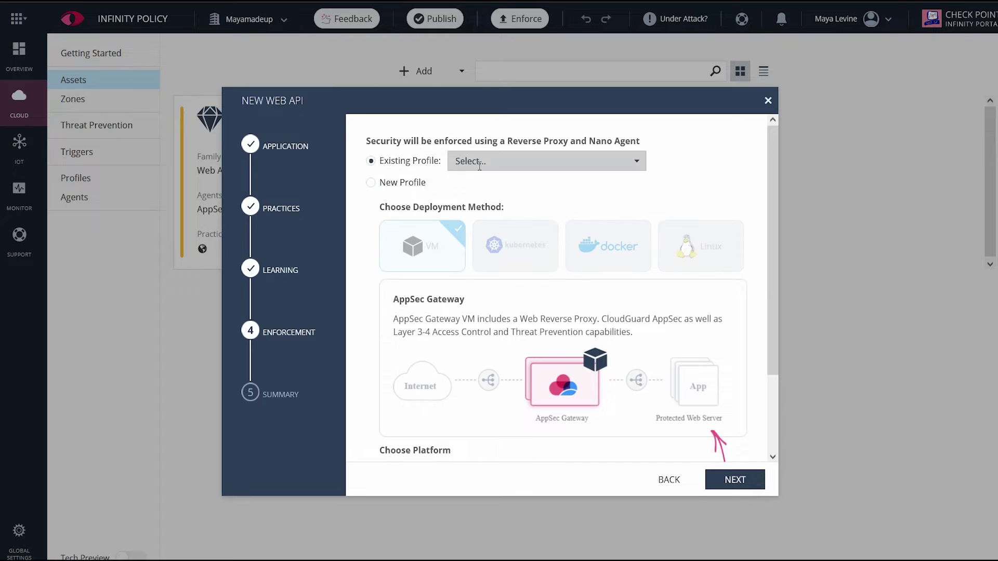
left_click(479, 166)
left_click(481, 185)
scroll(442, 364, "down", 2)
left_click(409, 437)
type("http://10.")
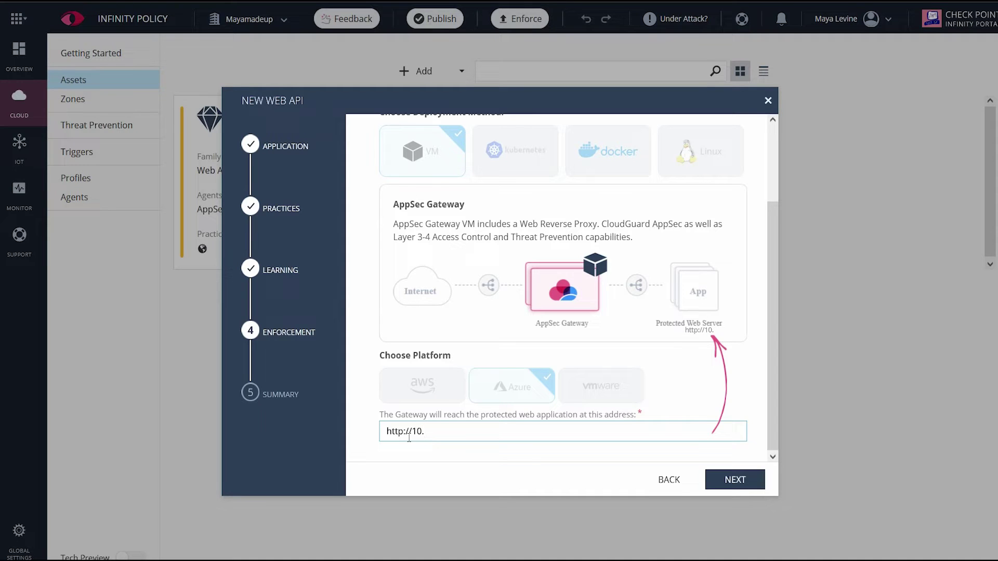
type("2.0.4")
left_click(727, 479)
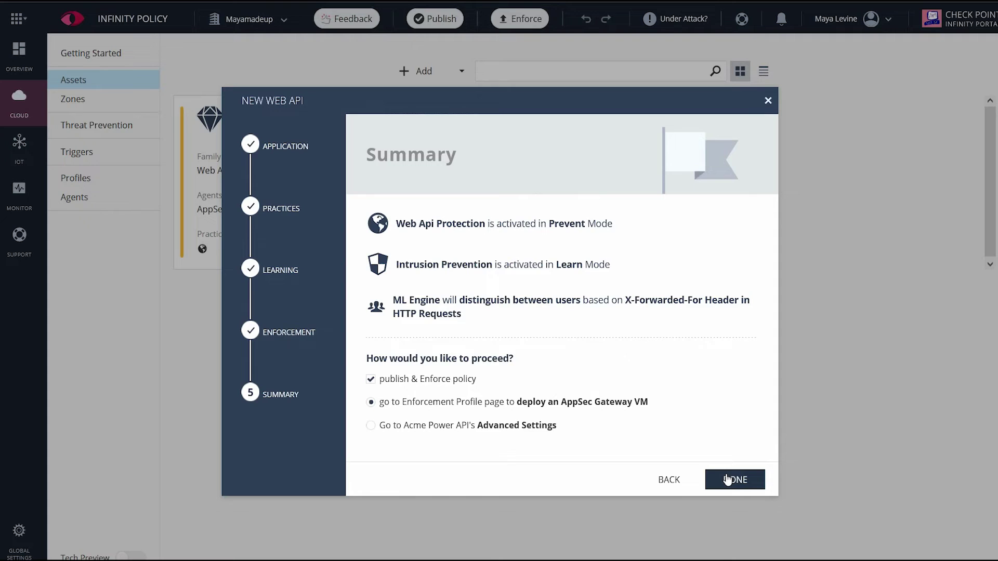
left_click(727, 479)
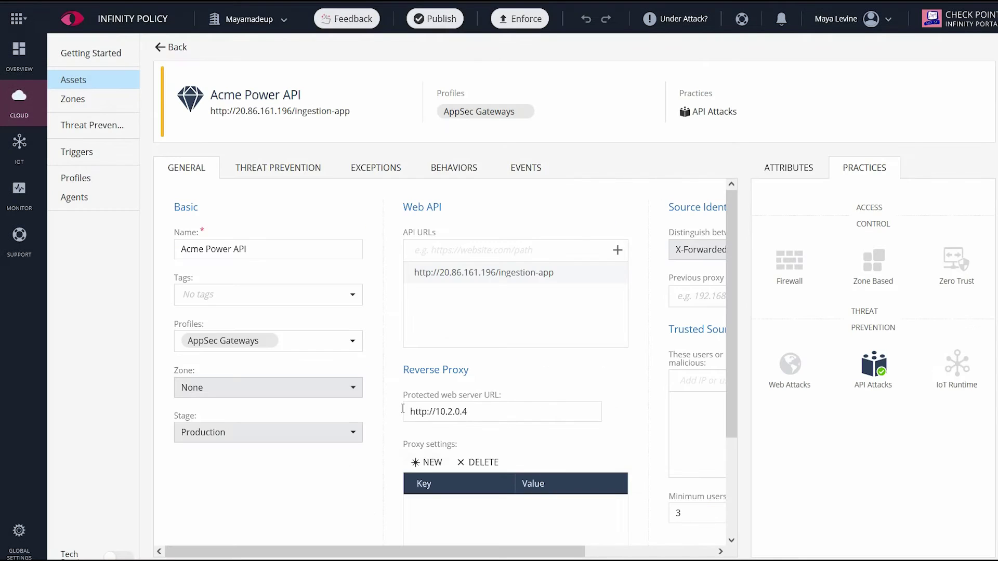
- Upload OpenAPIScheme.yml as the OAS schema for Acme Power API's schema validation and enforce the policy
left_click(276, 169)
left_click(246, 472)
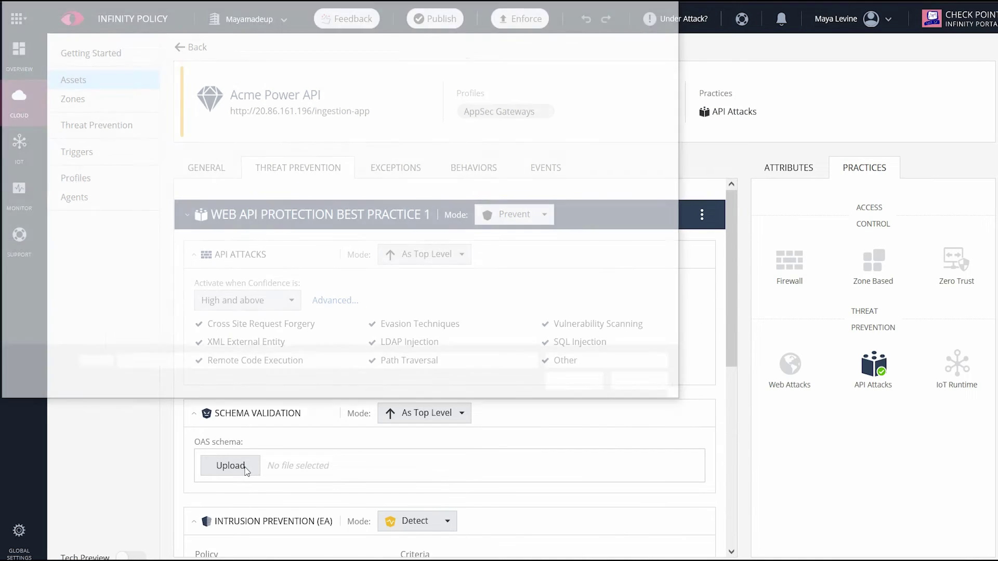
left_click(57, 254)
double_click(156, 65)
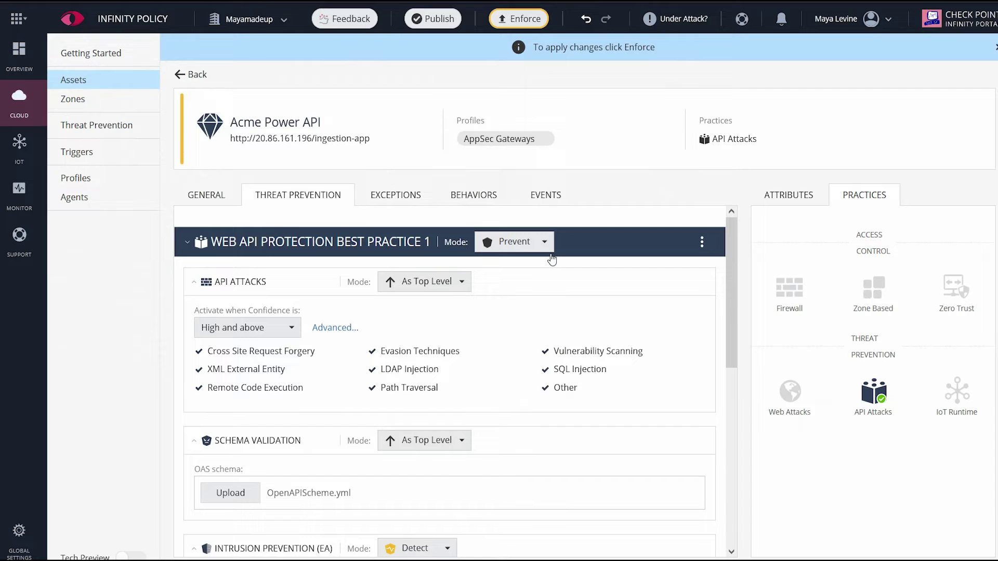
left_click(508, 22)
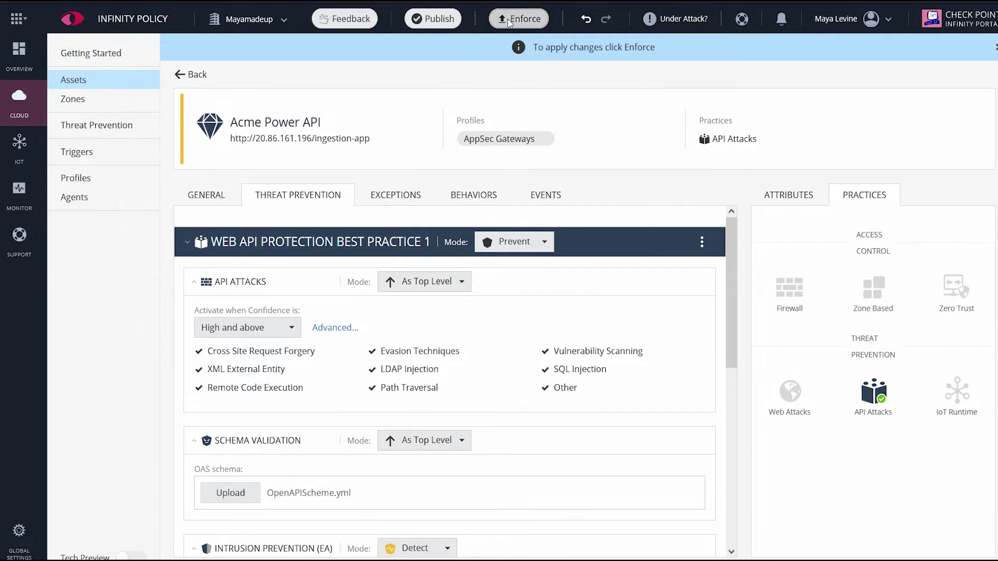
left_click(540, 347)
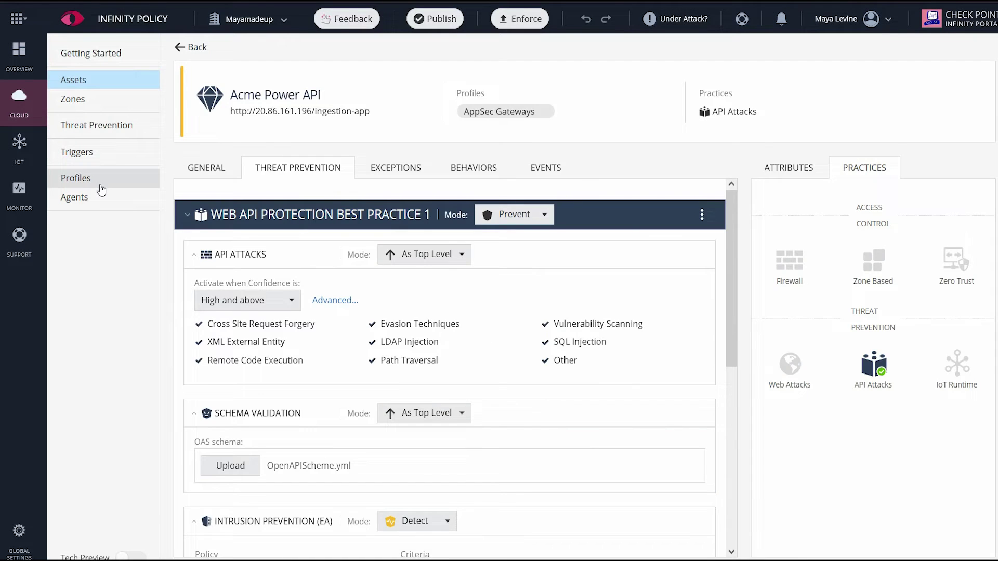
- Open the AppSec Gateways profile and go to its Azure Marketplace product page in the Azure portal
left_click(101, 188)
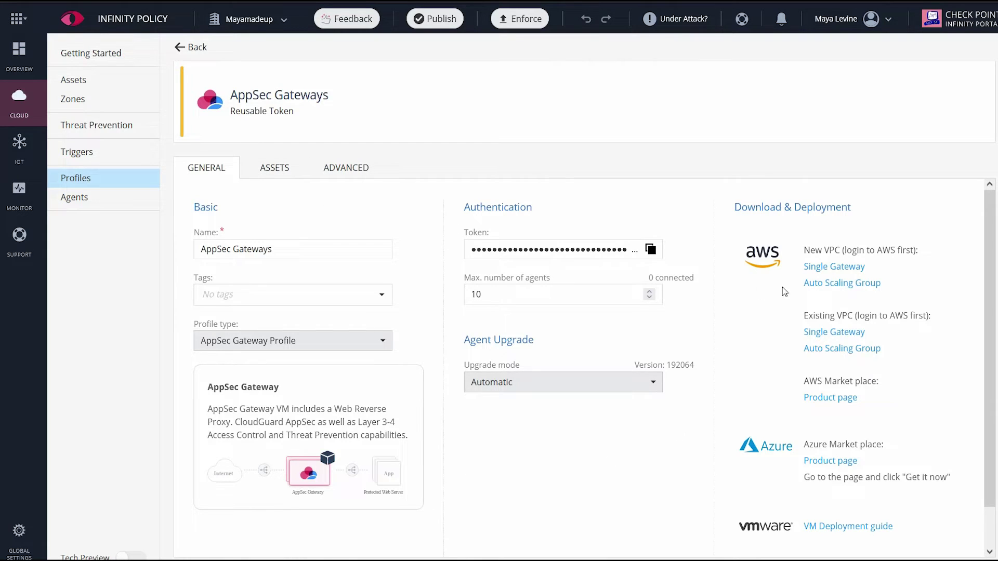
scroll(800, 317, "down", 1)
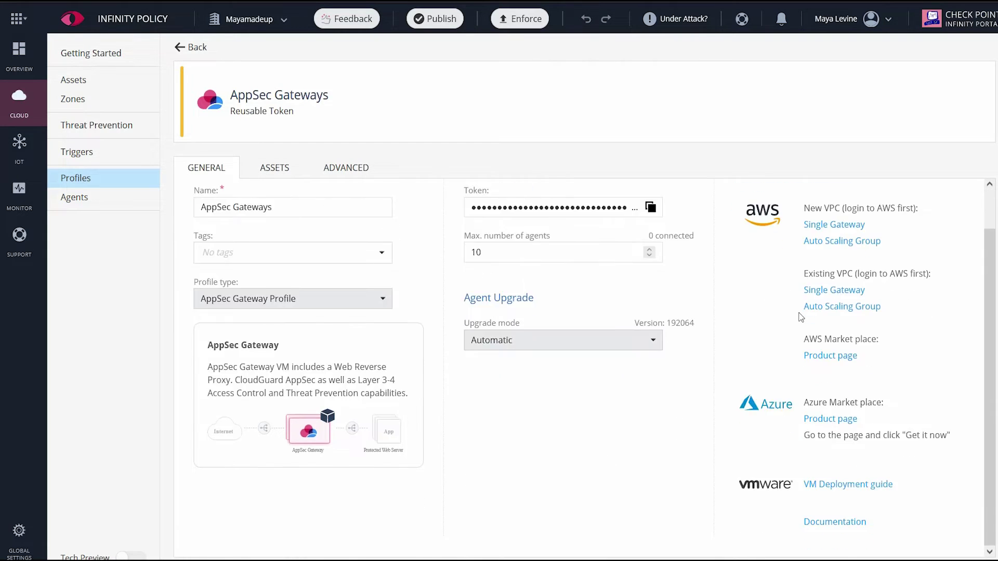
left_click(827, 420)
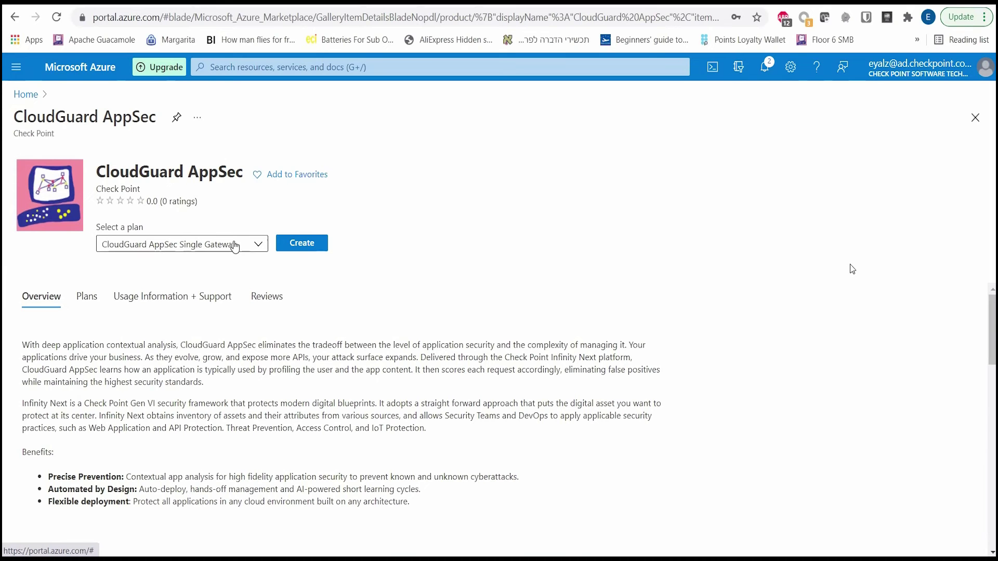
- Start creating a CloudGuard AppSec deployment with the CloudGuard AppSec Gateway: VMSS plan
left_click(250, 246)
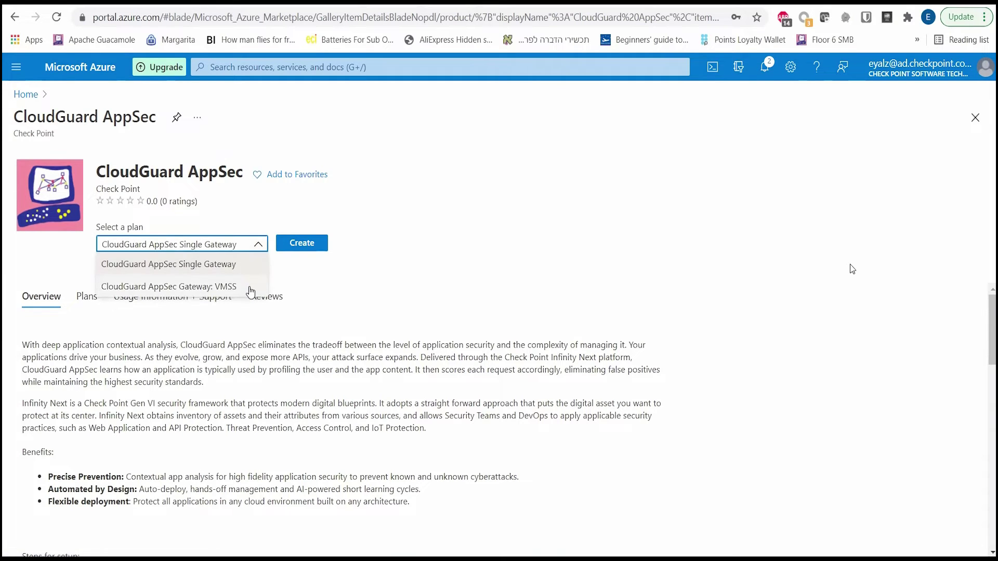
left_click(254, 286)
left_click(310, 244)
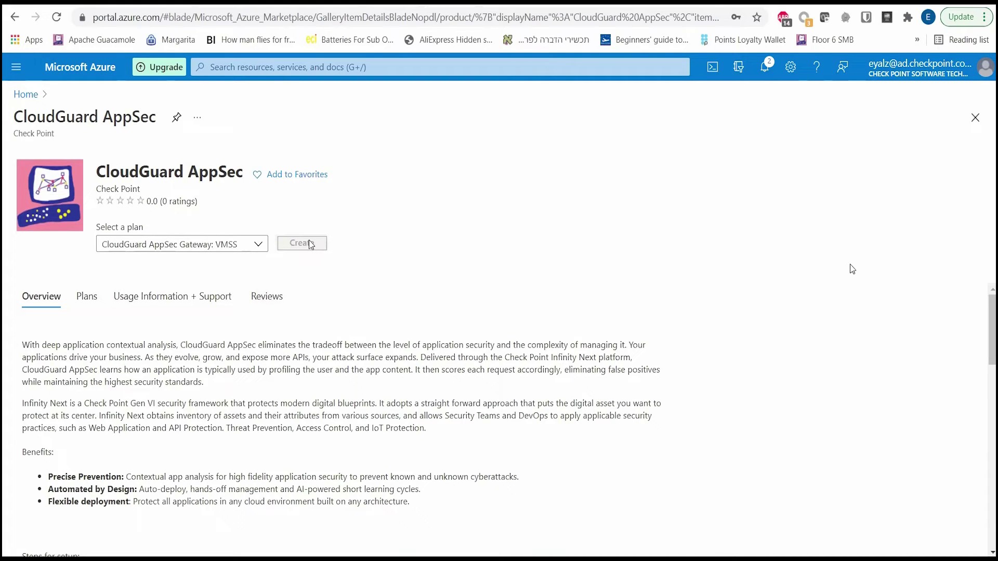
left_click(310, 244)
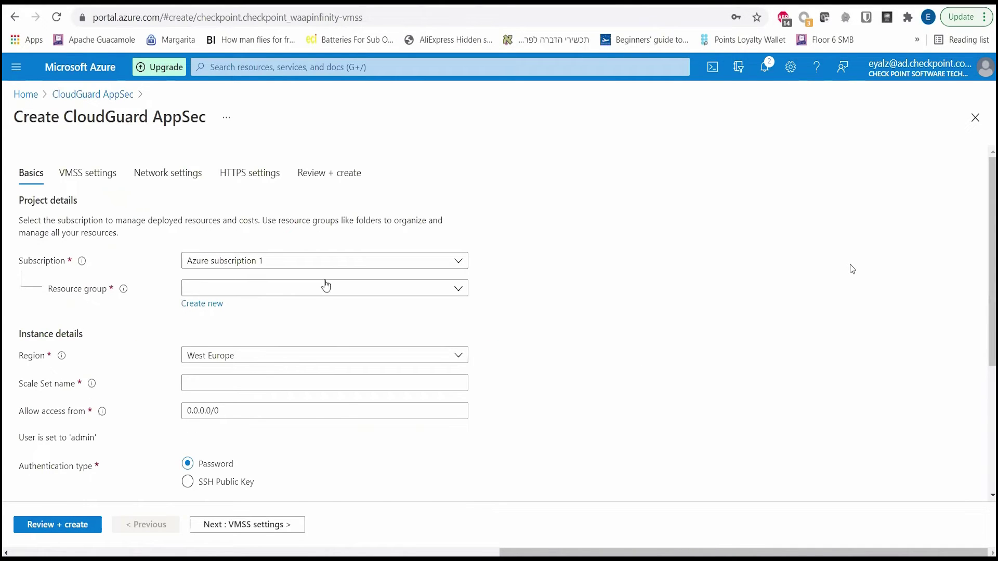
- Create a new resource group named my-appsec-res and name the scale set myscaleset
left_click(326, 289)
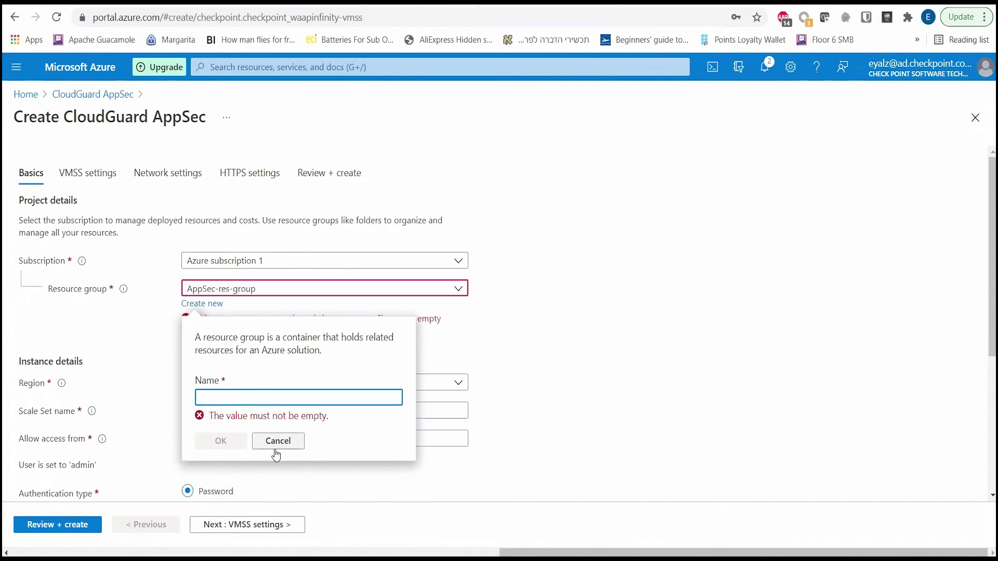
type("my-appsec-res")
left_click(218, 425)
left_click(266, 383)
type("myscaleset")
- Enter the admin password for the gateways and repeat it in the password confirmation
scroll(250, 329, "down", 4)
left_click(253, 304)
left_click_drag(253, 306, 136, 300)
type("•••")
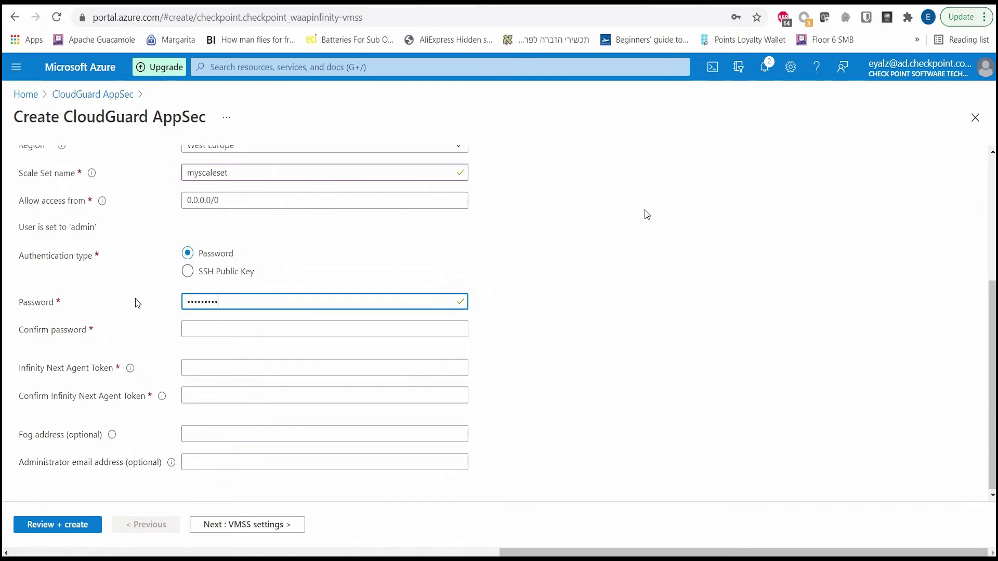
type("••••")
left_click(221, 327)
type("•")
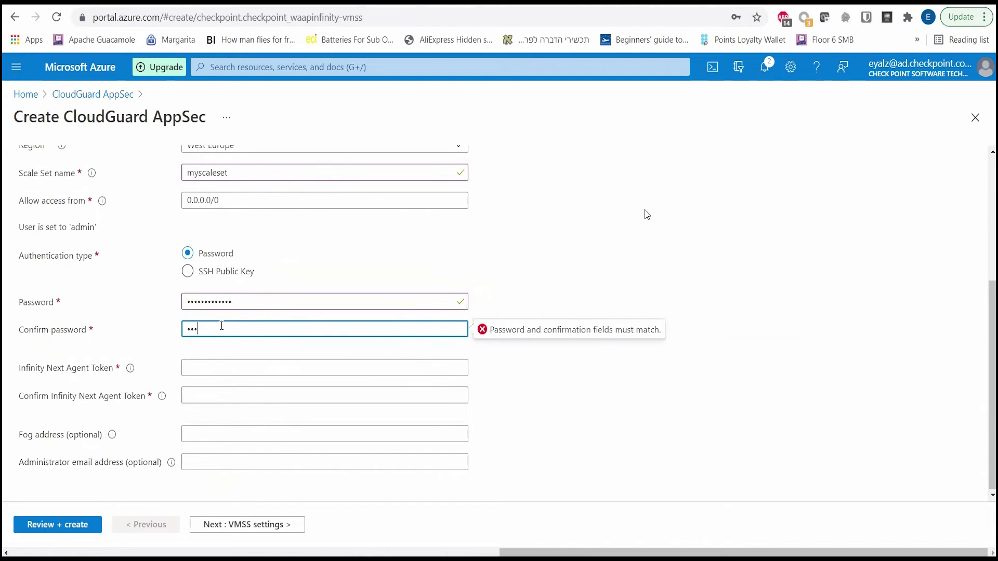
type("••••••••••••")
- Copy the token from the AppSec Gateways profile in Infinity Policy and paste it as the Azure deployment's Infinity Next Agent Token and its confirmation
left_click(235, 368)
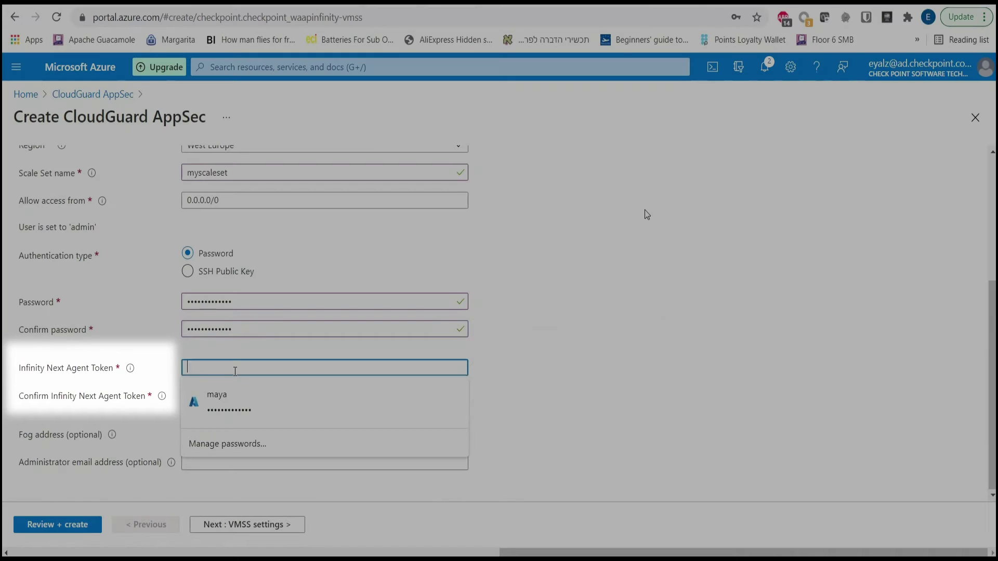
left_click(235, 370)
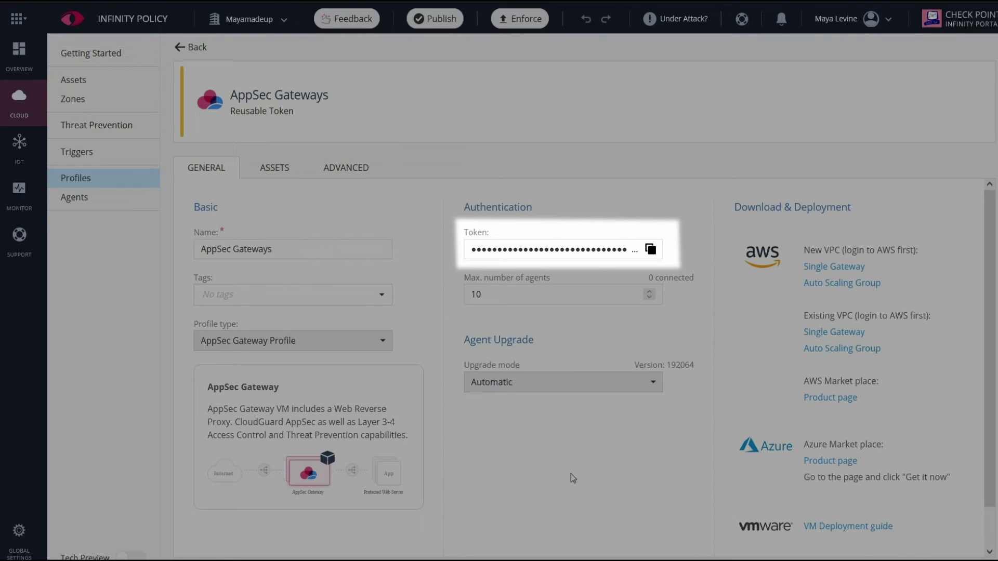
scroll(795, 315, "down", 1)
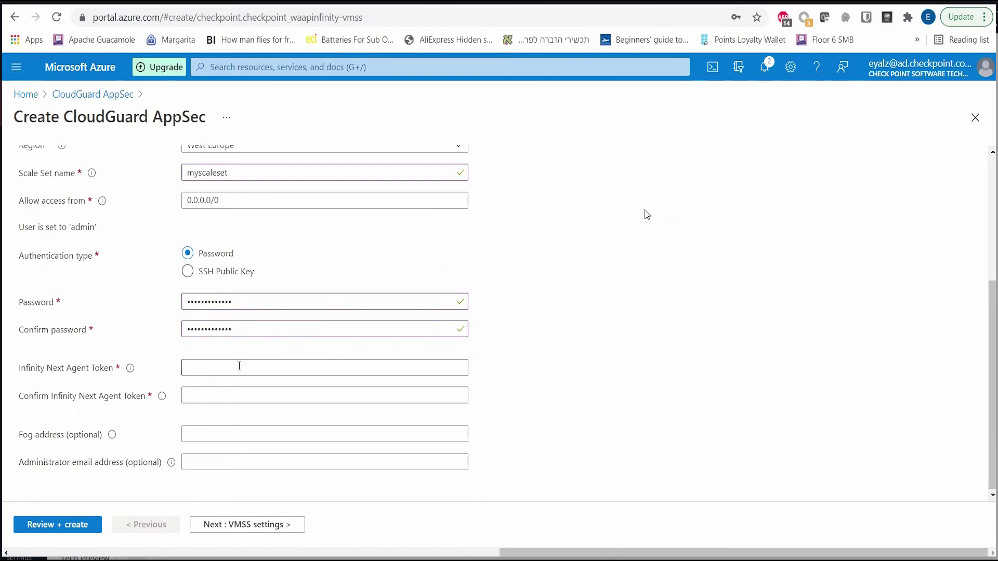
key("ctrl+v")
left_click(239, 395)
key("ctrl+v")
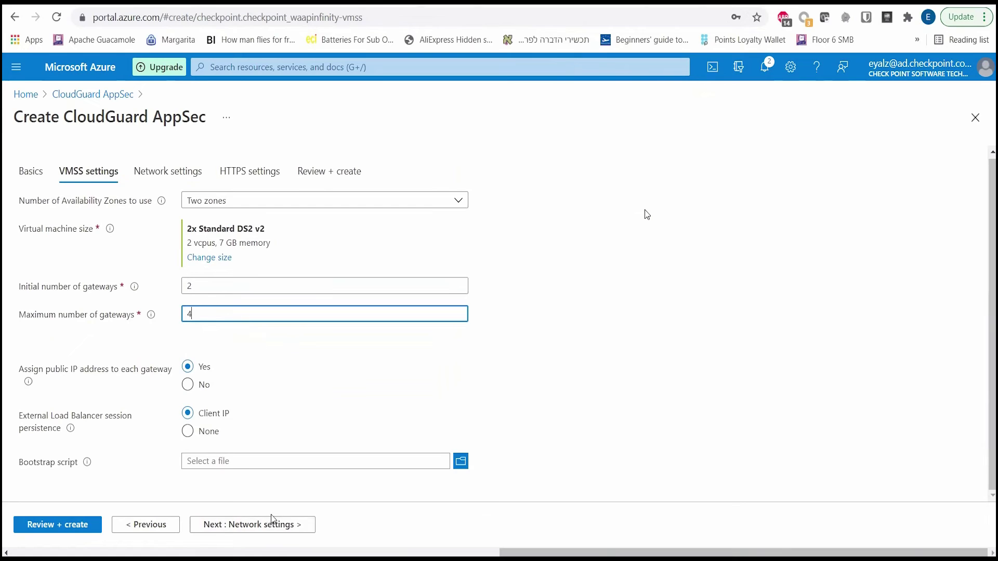
- Set the virtual network to mywebsitemachine_group-vnet, with External-appsec (10.2.1.0/24) as external and default (10.2.0.0/24) as internal subnet, and proceed to the final review
left_click(273, 520)
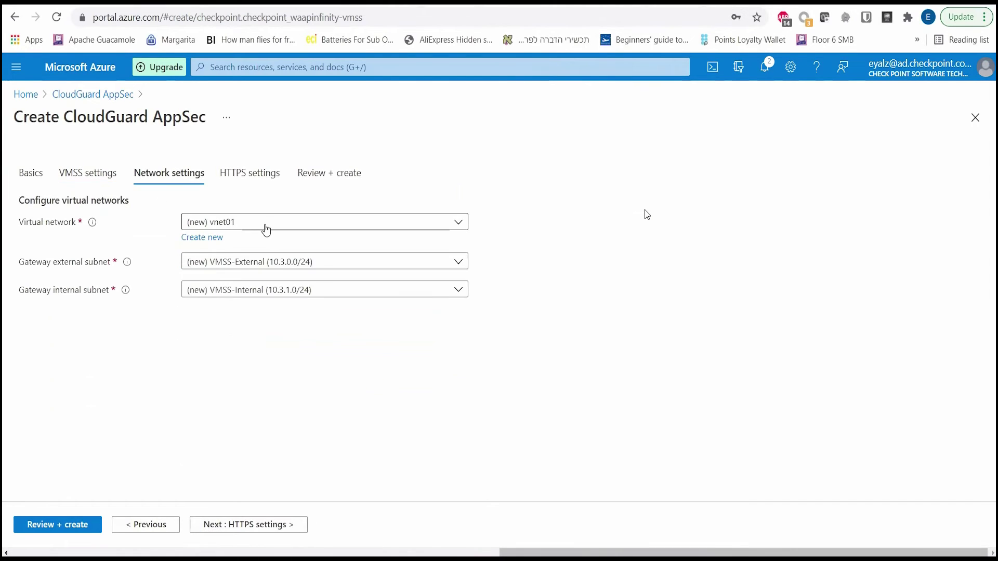
left_click(265, 229)
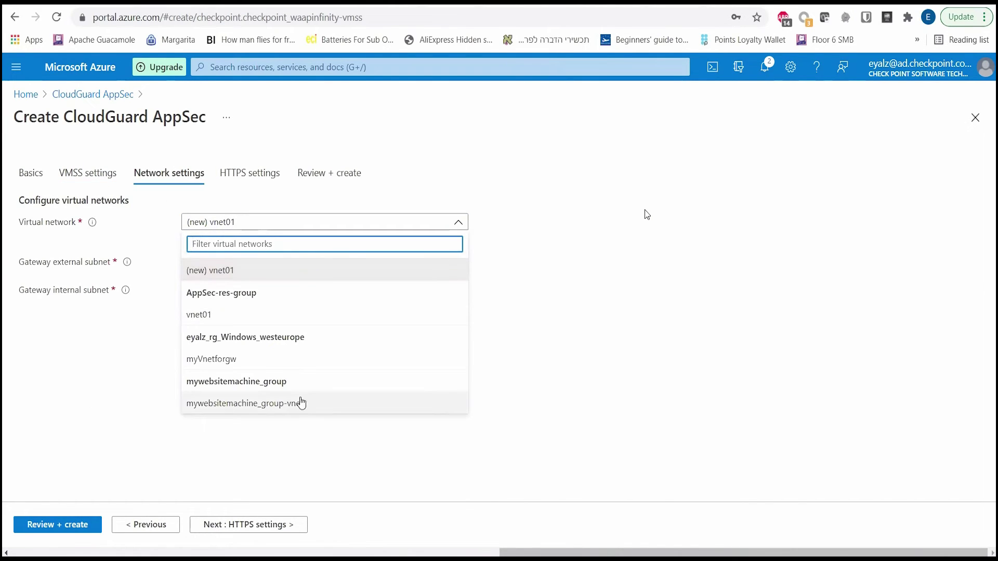
left_click(300, 401)
left_click(291, 268)
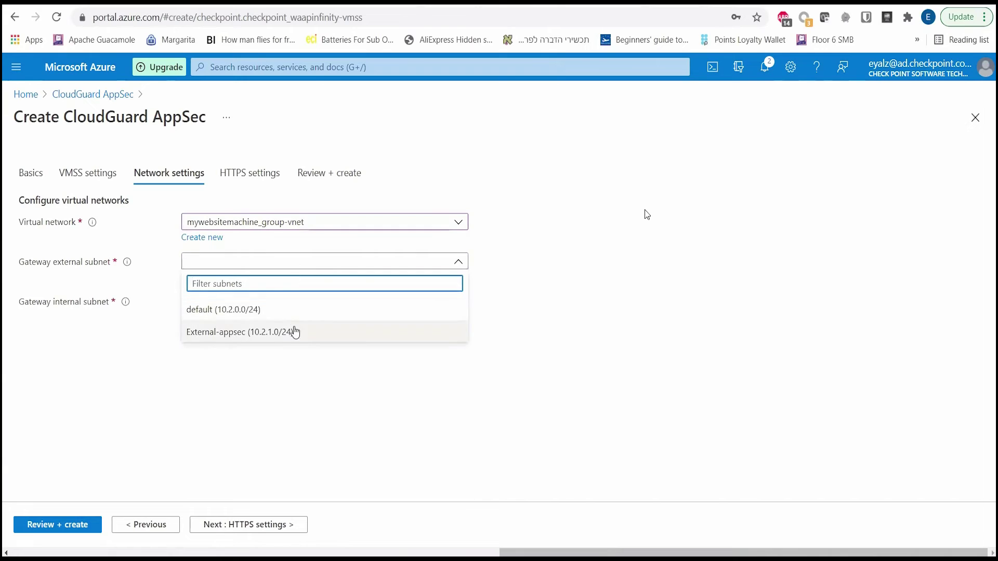
left_click(294, 331)
left_click(295, 302)
left_click(292, 350)
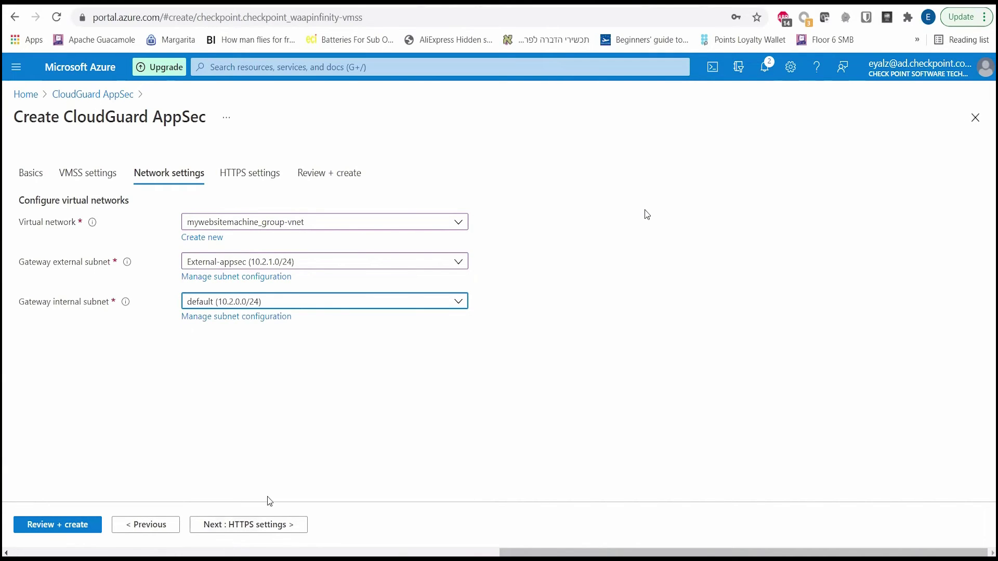
left_click(275, 526)
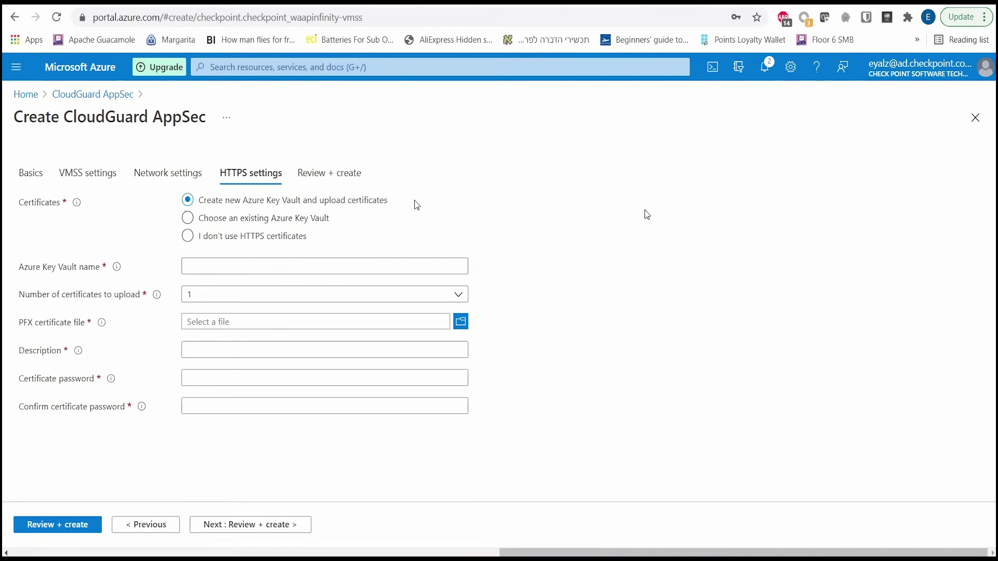
left_click(326, 177)
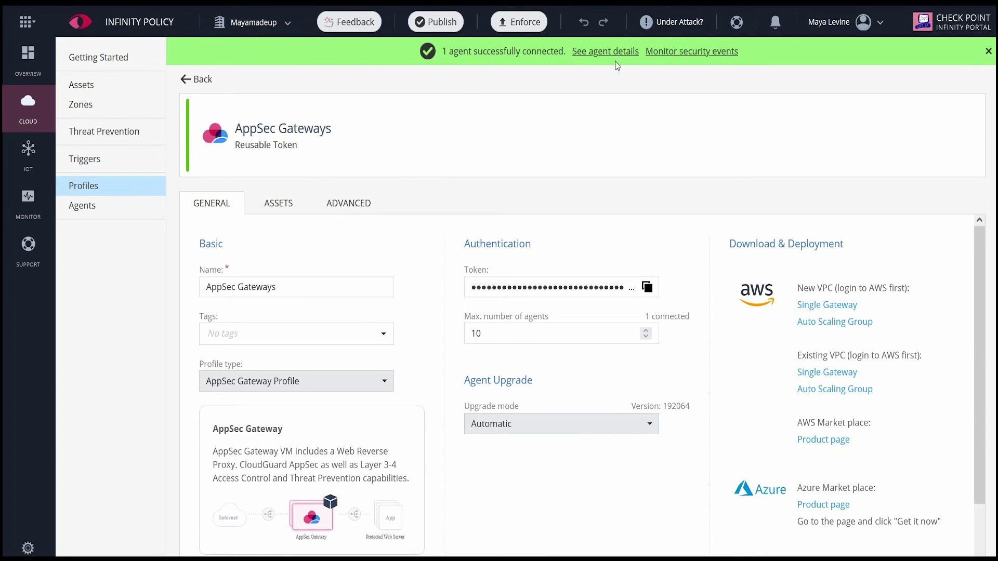
- Switch to Infinity Policy and examine the connected AppSec gateway agent's details, including its status, metadata and profile
left_click(598, 52)
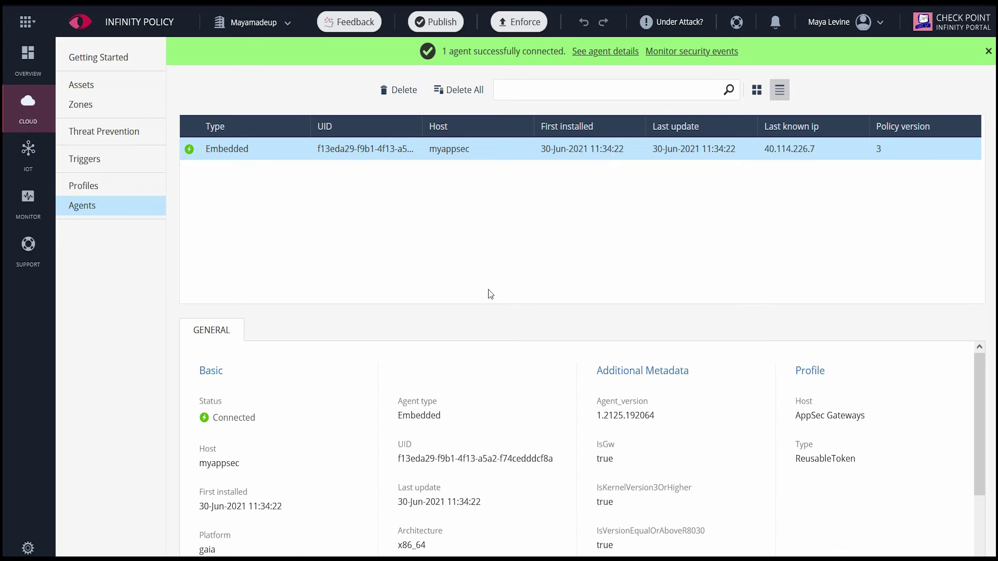
scroll(443, 432, "down", 3)
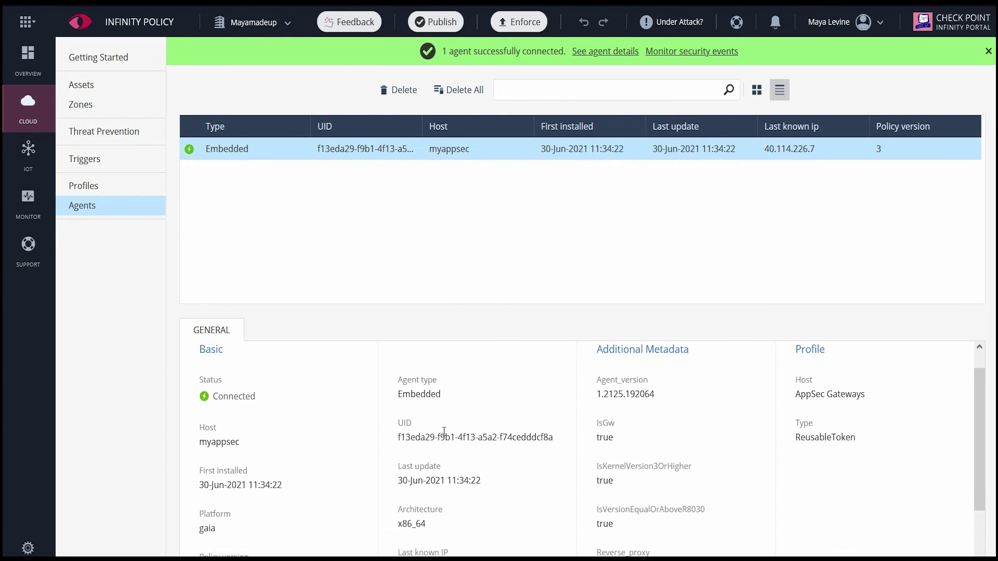
scroll(443, 431, "up", 3)
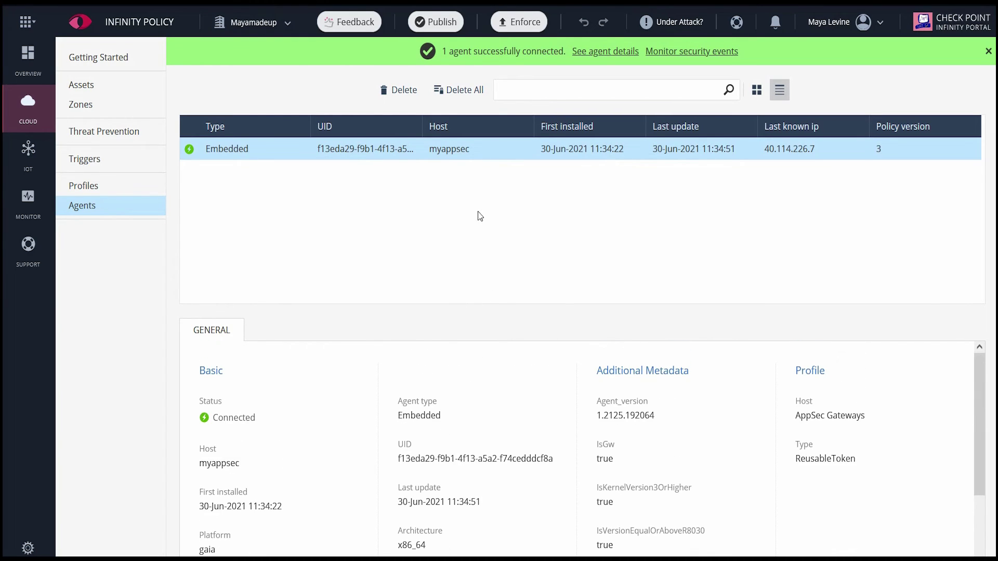
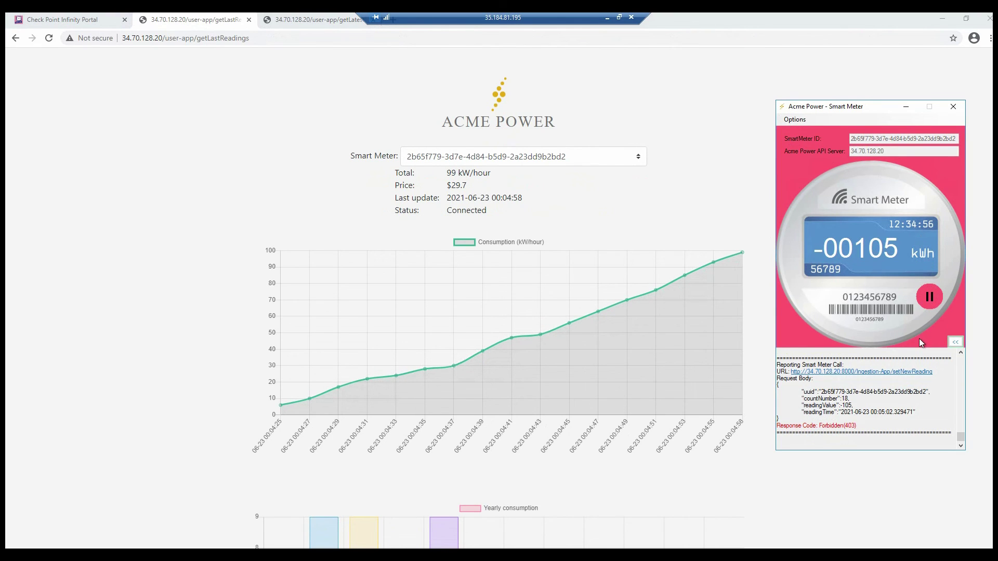
left_click_drag(778, 432, 778, 426)
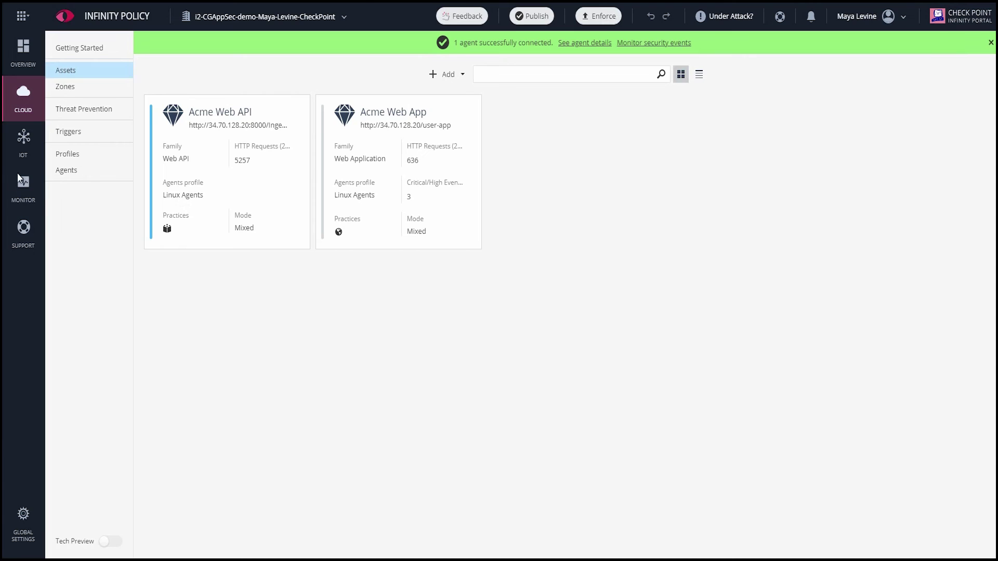
- Review the AppSec monitoring dashboard, including its attacks timeline, and show the important events for the Acme Web App asset
left_click(18, 188)
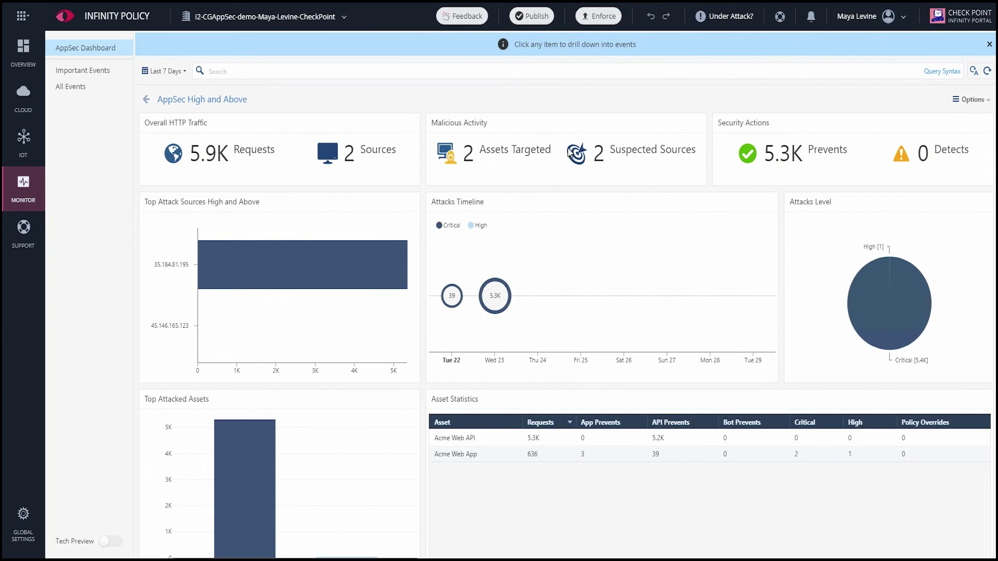
mouse_move(452, 297)
left_click(95, 77)
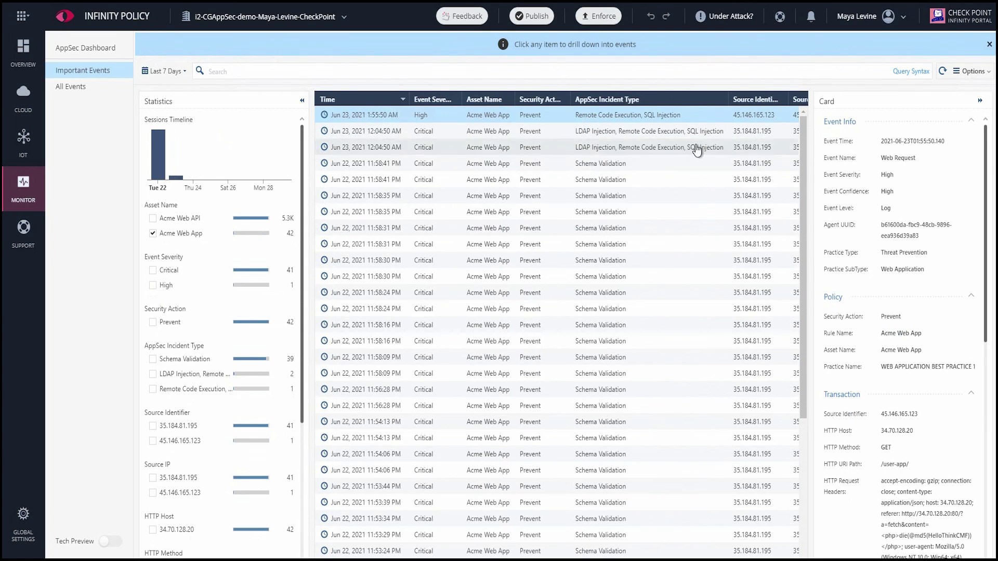
- Examine the transaction, connection and threat prevention details of the Remote Code Execution, SQL Injection event on Acme Web App
scroll(900, 183, "down", 5)
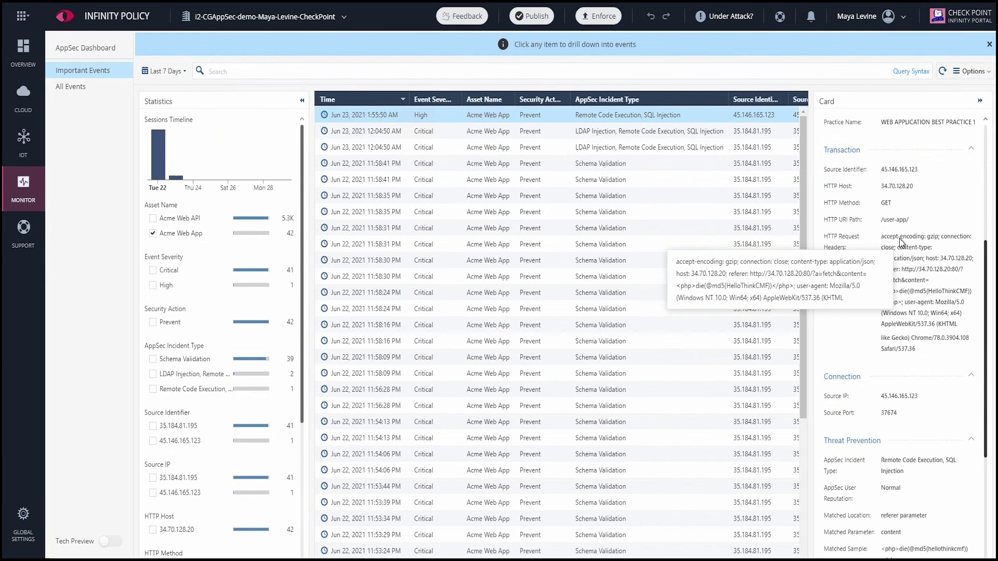
scroll(900, 241, "down", 4)
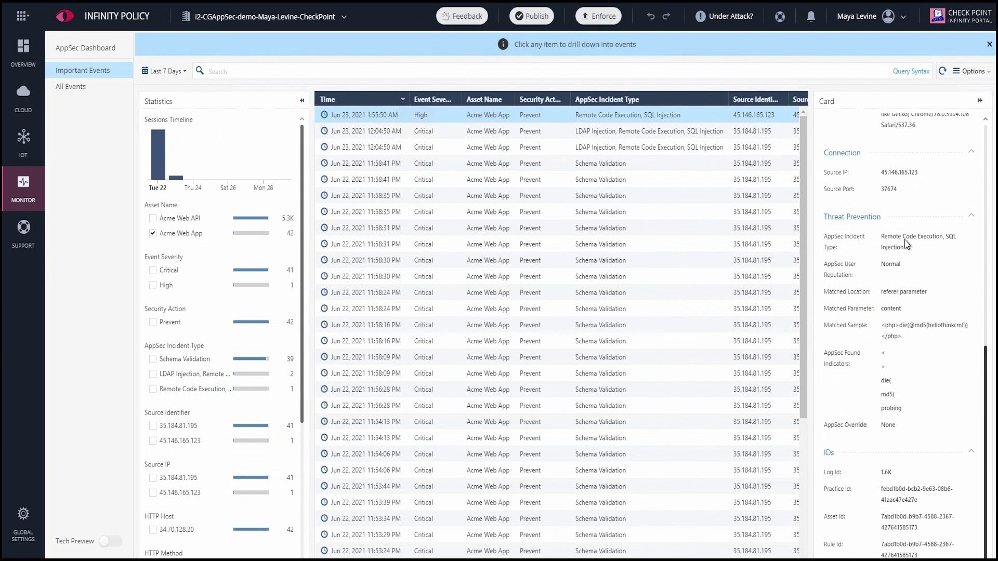
scroll(931, 259, "up", 9)
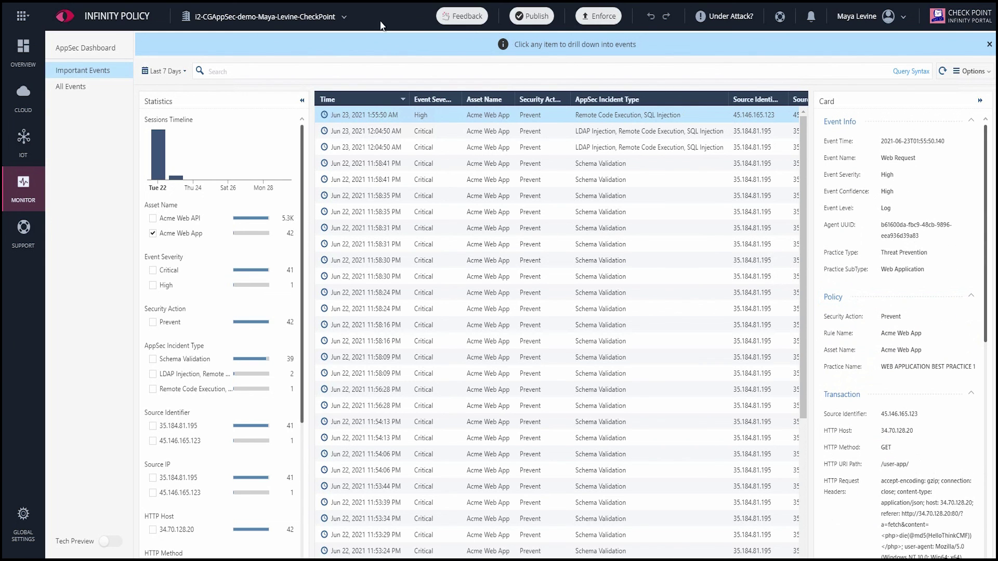